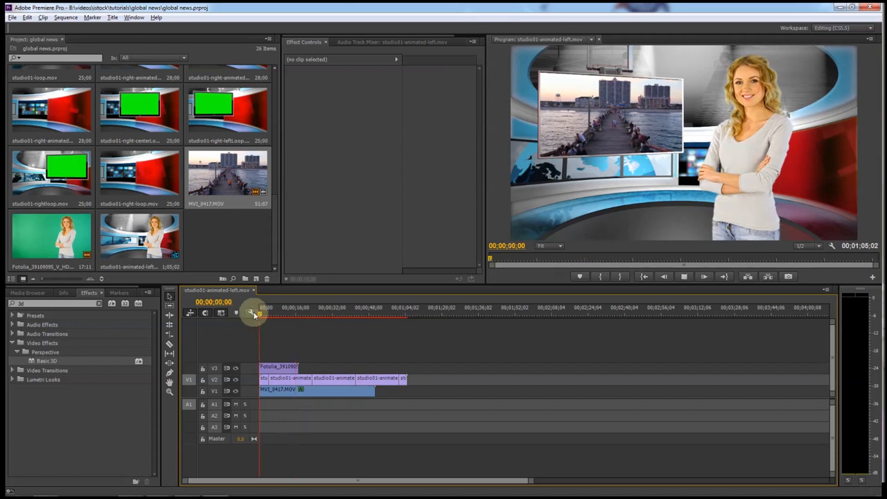
# Step: Play back the finished virtual news studio sequence from its start twice, returning the playhead to the beginning
pyautogui.press('space')
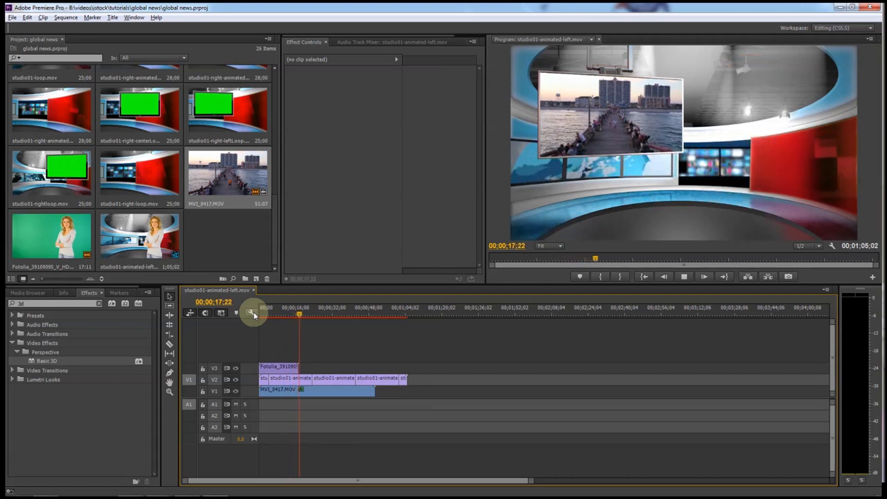
pyautogui.click(289, 311)
pyautogui.moveTo(280, 316); pyautogui.dragTo(252, 309)
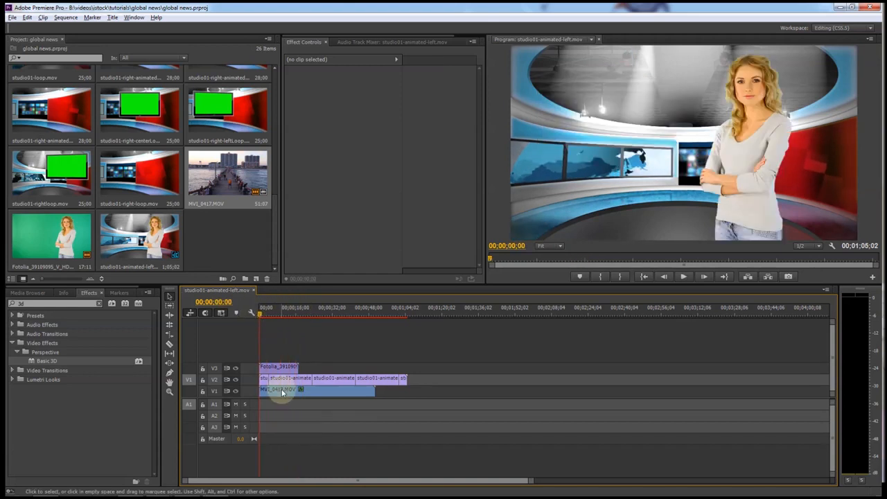
pyautogui.press('space')
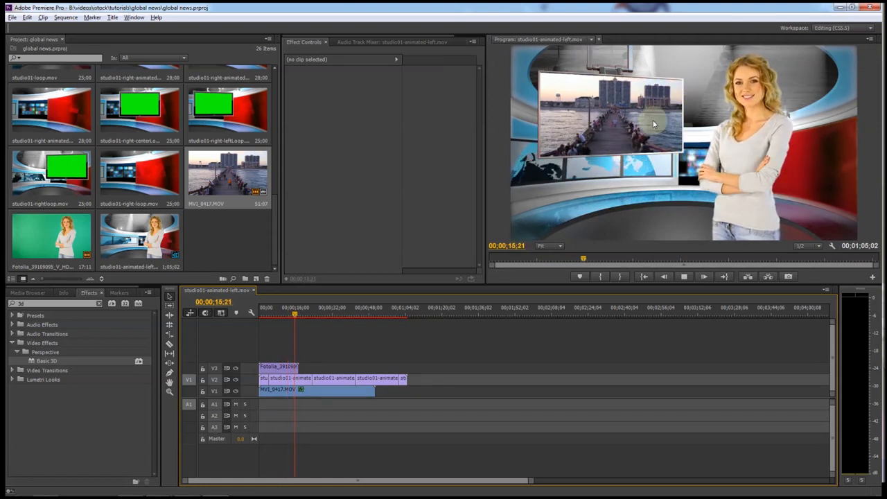
pyautogui.press('space')
pyautogui.moveTo(291, 316); pyautogui.dragTo(246, 312)
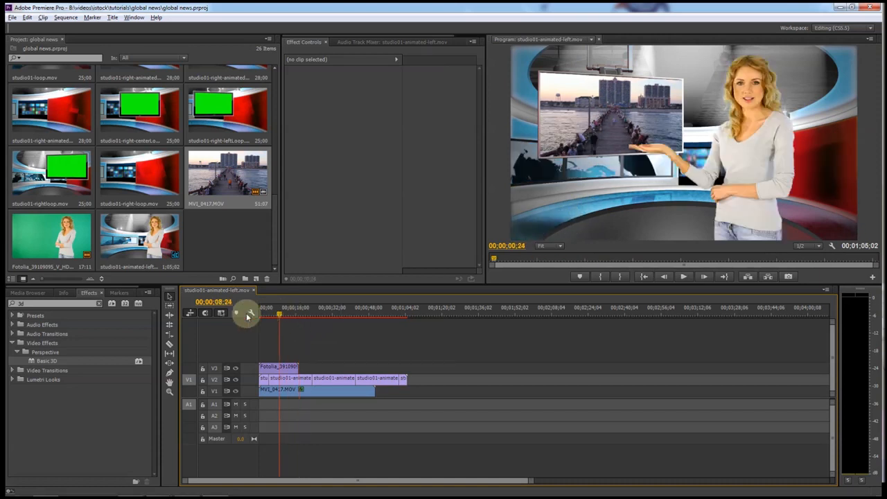
# Step: Delete all items from the global news project, including the sequence
pyautogui.click(214, 240)
pyautogui.hotkey('ctrl', 'a')
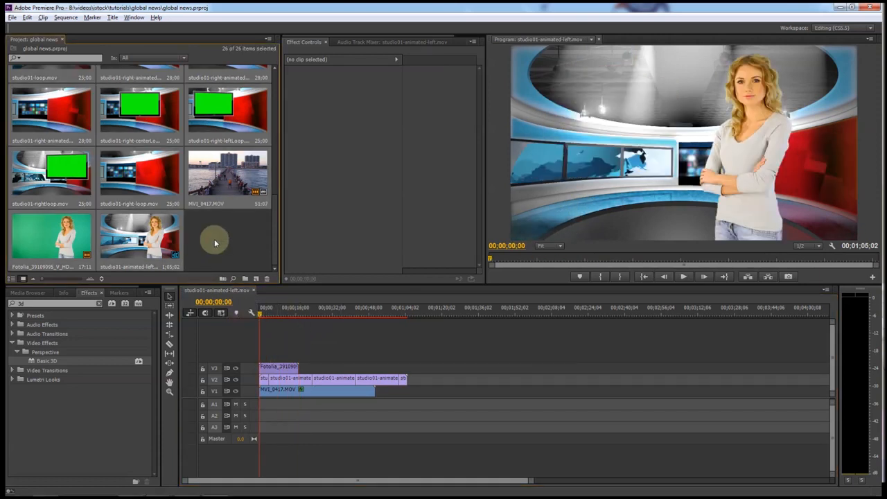
pyautogui.press('Delete')
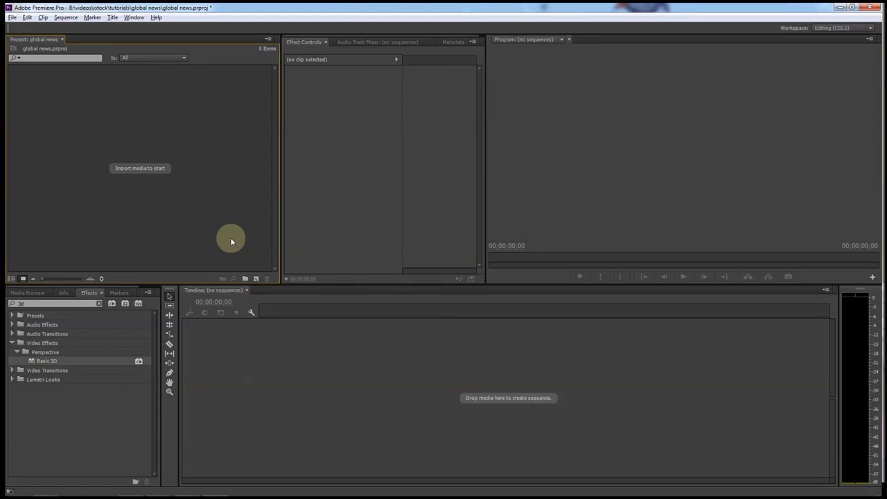
# Step: Import all the studio01 .mov clips from the futuristic set folder into the empty project
pyautogui.moveTo(886, 144); pyautogui.dragTo(762, 118)
pyautogui.click(546, 183)
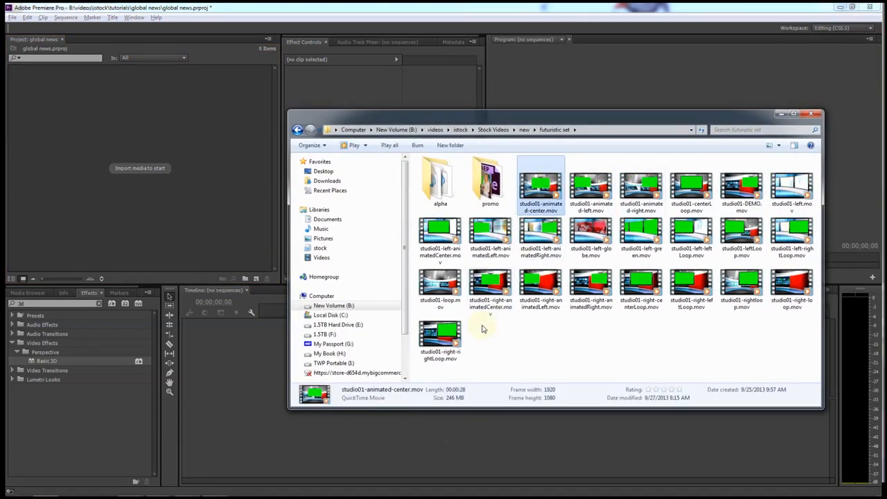
pyautogui.keyDown('shift'); pyautogui.click(440, 336); pyautogui.keyUp('shift')
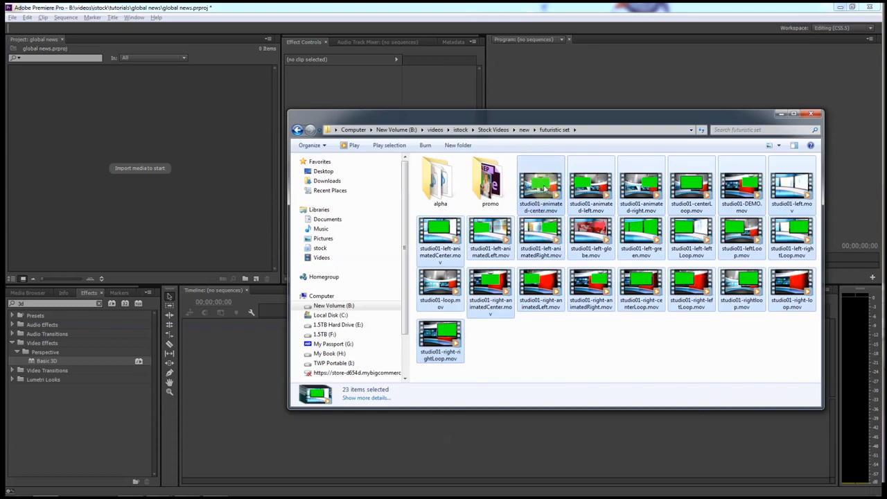
pyautogui.moveTo(544, 186); pyautogui.dragTo(143, 148)
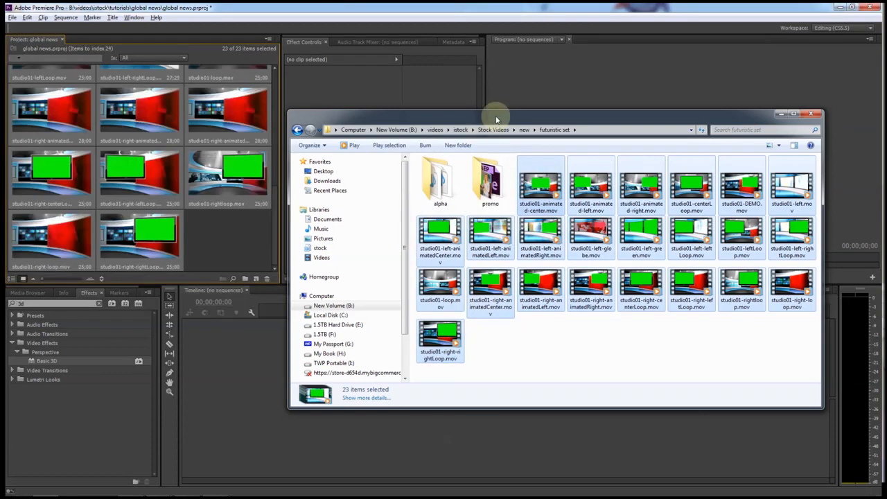
pyautogui.moveTo(470, 118); pyautogui.dragTo(886, 164)
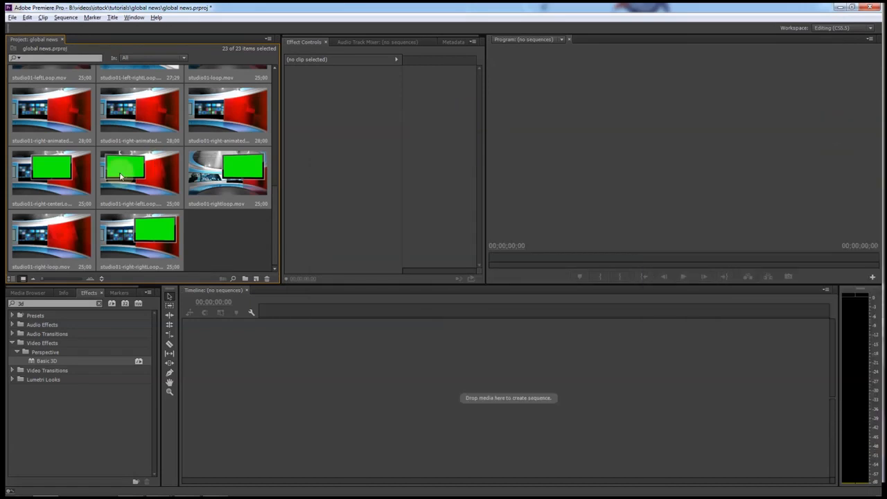
# Step: Import the Fotolia green-screen presenter clip and the pier footage MVI_0417.MOV into the project
pyautogui.click(230, 239)
pyautogui.scroll(5, 229, 239)
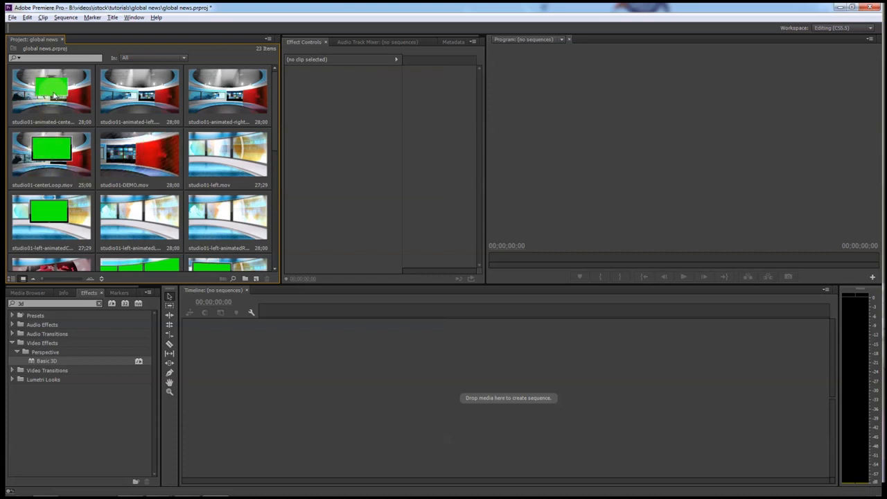
pyautogui.scroll(-3, 78, 182)
pyautogui.scroll(-1, 79, 182)
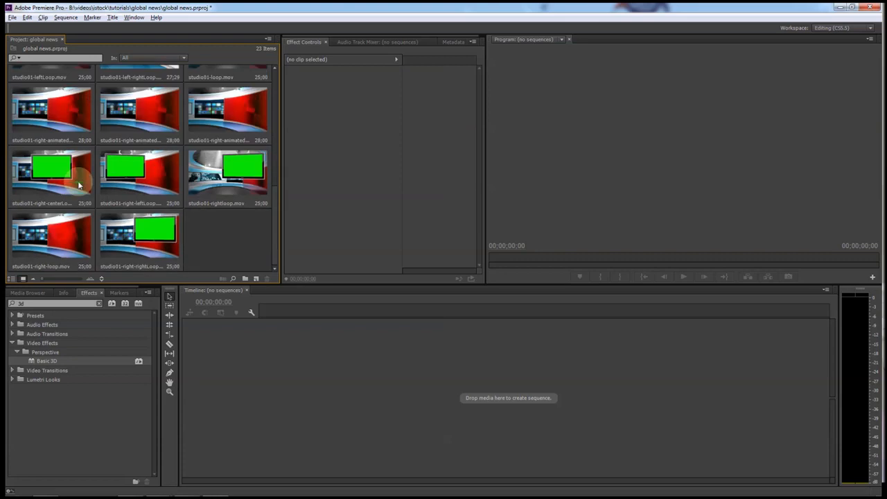
pyautogui.scroll(4, 157, 249)
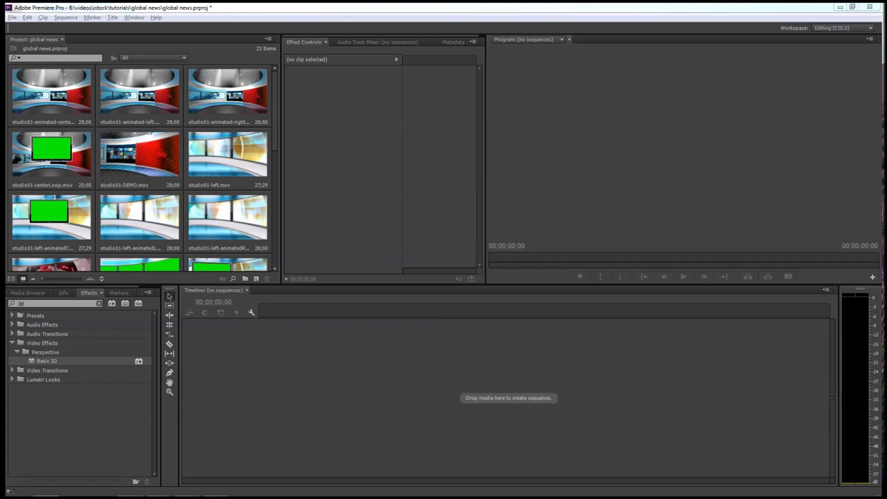
pyautogui.moveTo(407, 231); pyautogui.dragTo(178, 196)
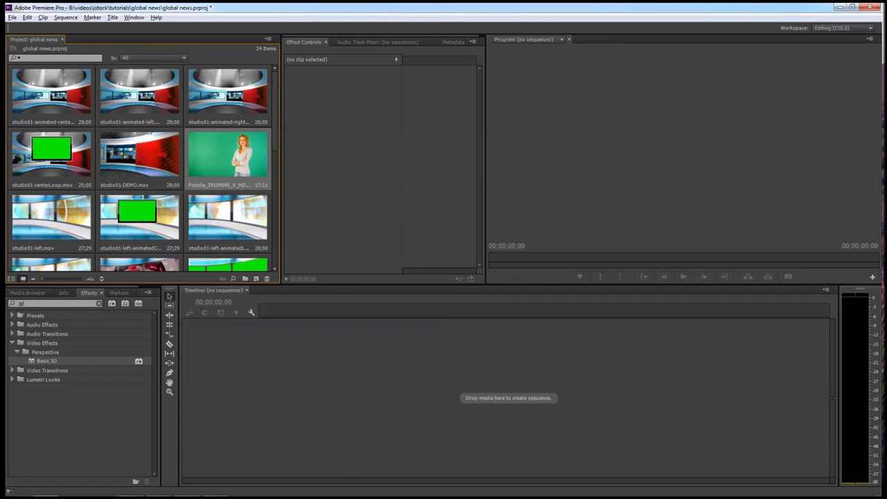
pyautogui.moveTo(752, 254); pyautogui.dragTo(197, 165)
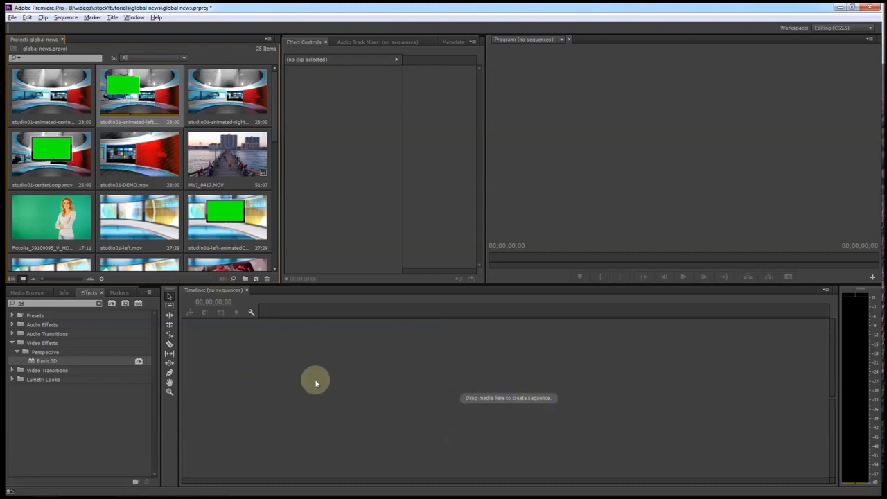
# Step: Create a sequence from studio01-animated-left.mov and move its clip up to track V2
pyautogui.moveTo(132, 87); pyautogui.dragTo(254, 370)
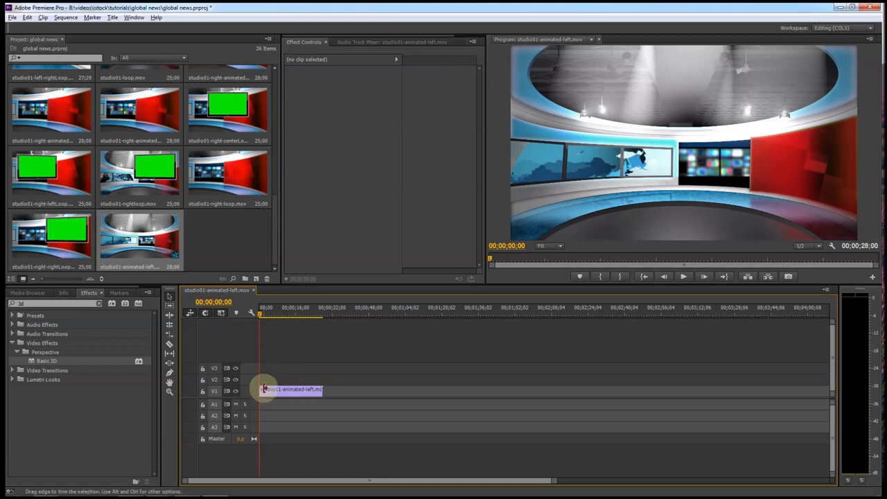
pyautogui.moveTo(278, 314); pyautogui.dragTo(251, 314)
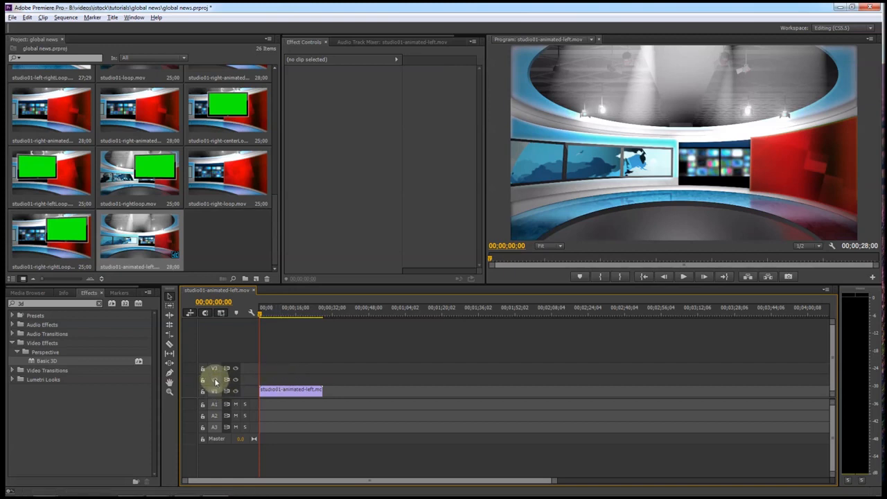
pyautogui.moveTo(280, 391); pyautogui.dragTo(277, 378)
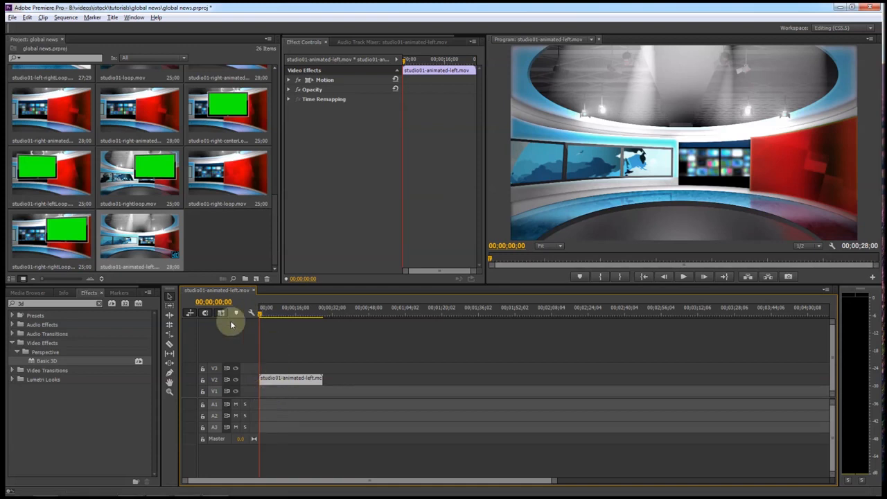
# Step: Place the Fotolia presenter clip on track V3 at the sequence start and move the playhead to 00;00;06;18
pyautogui.moveTo(274, 215); pyautogui.dragTo(277, 103)
pyautogui.moveTo(48, 159); pyautogui.dragTo(264, 367)
pyautogui.click(277, 309)
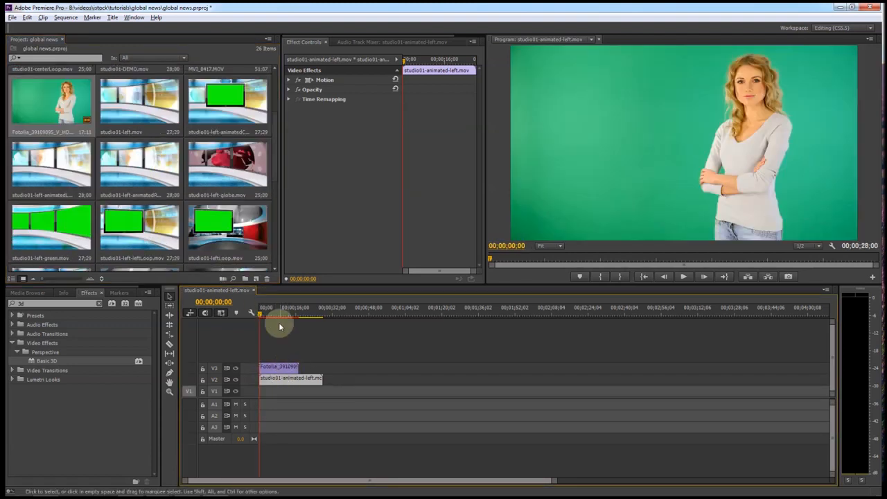
pyautogui.moveTo(276, 310); pyautogui.dragTo(273, 310)
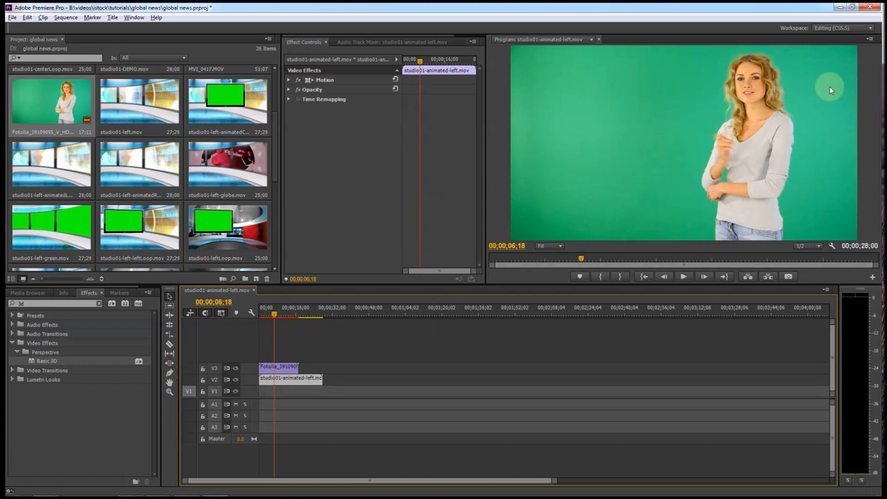
# Step: Search the effects for "key" and apply Ultra Key to the presenter clip on V3
pyautogui.click(98, 302)
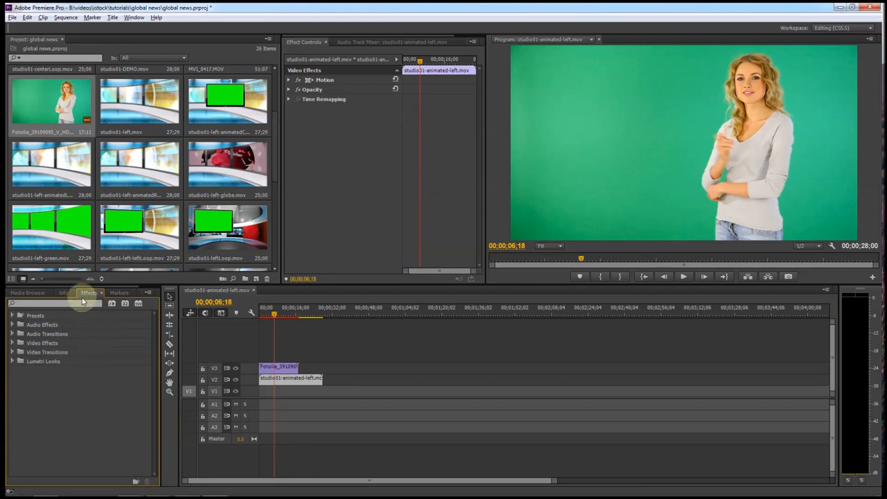
pyautogui.click(11, 343)
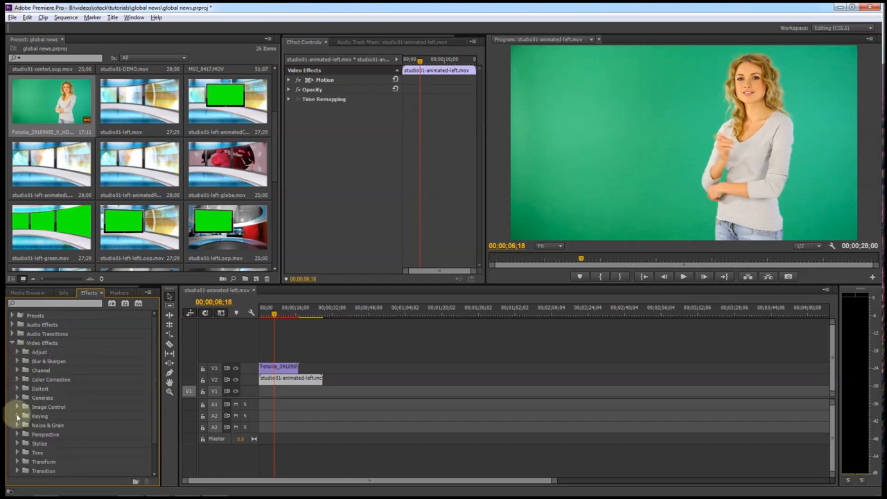
pyautogui.click(17, 416)
pyautogui.click(11, 343)
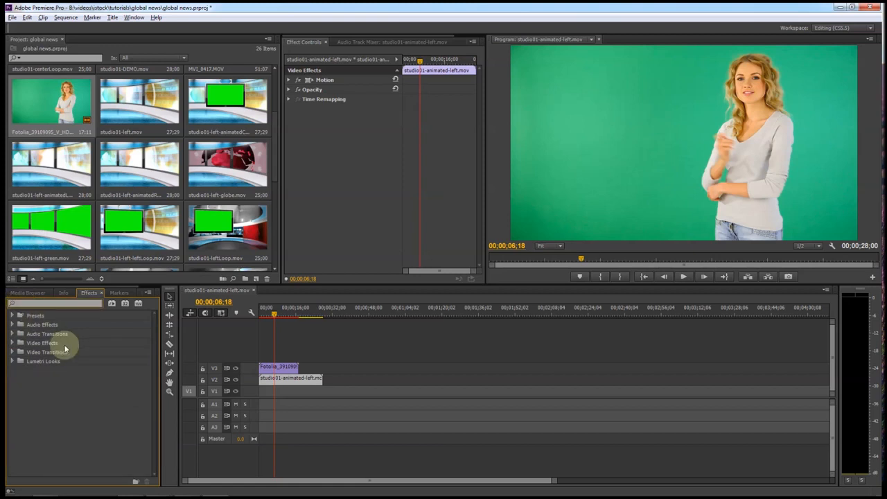
pyautogui.write('key')
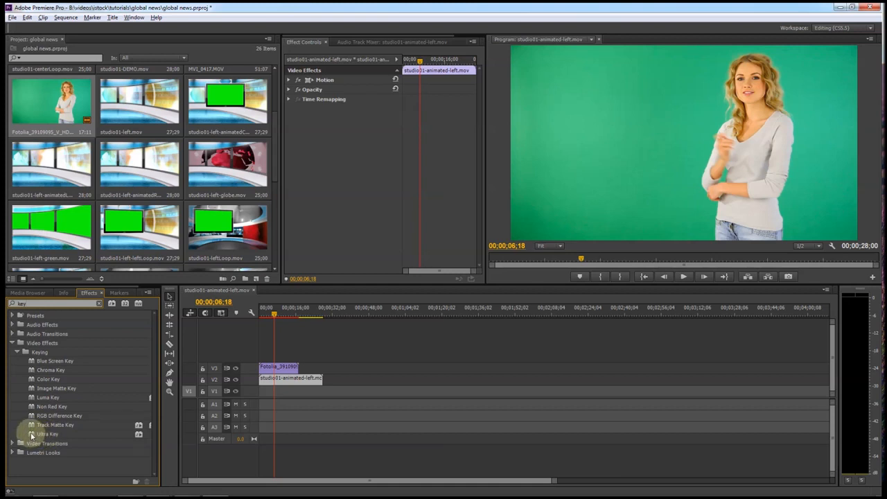
pyautogui.moveTo(32, 434); pyautogui.dragTo(278, 367)
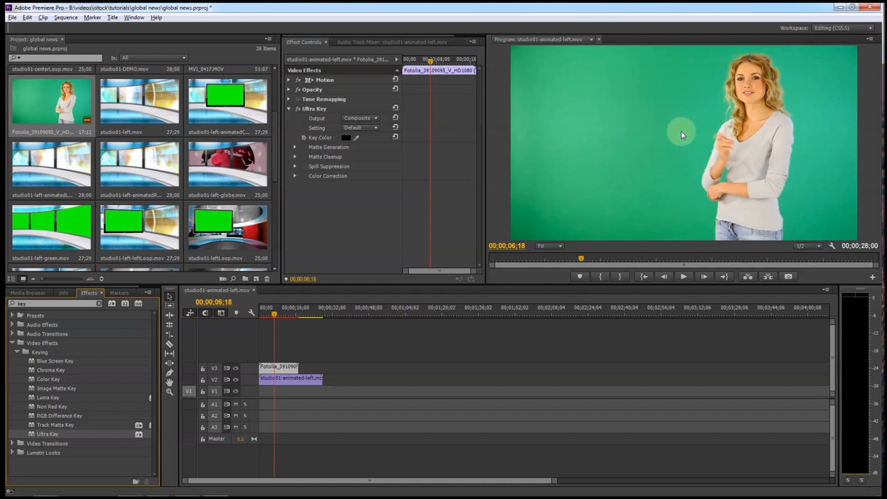
# Step: Sample the presenter's green backdrop as the Ultra Key color and set the key's Setting to Aggressive
pyautogui.click(358, 136)
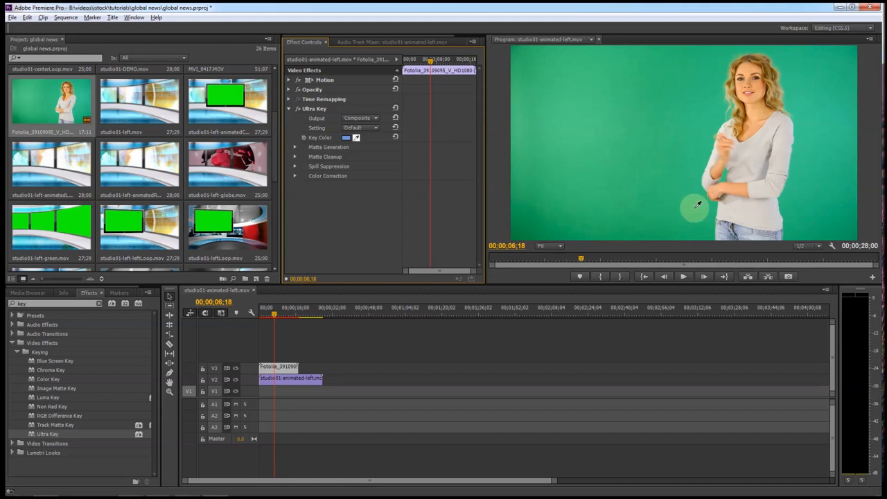
pyautogui.click(719, 74)
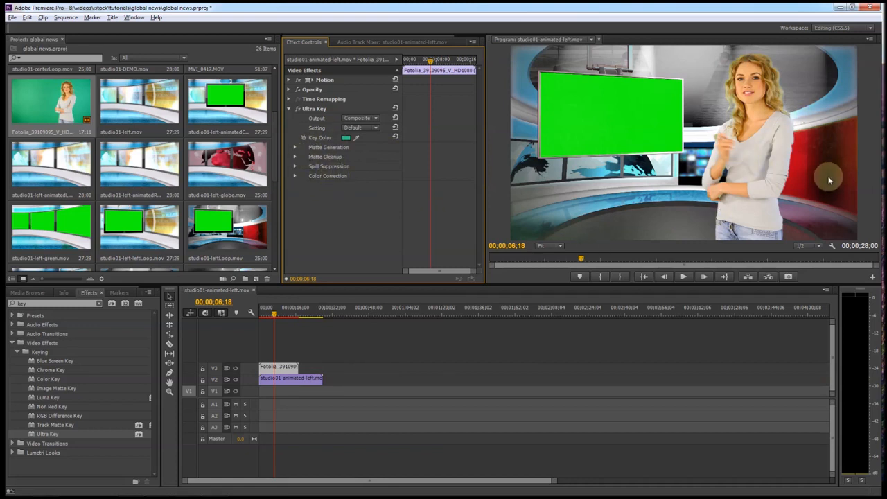
pyautogui.click(368, 128)
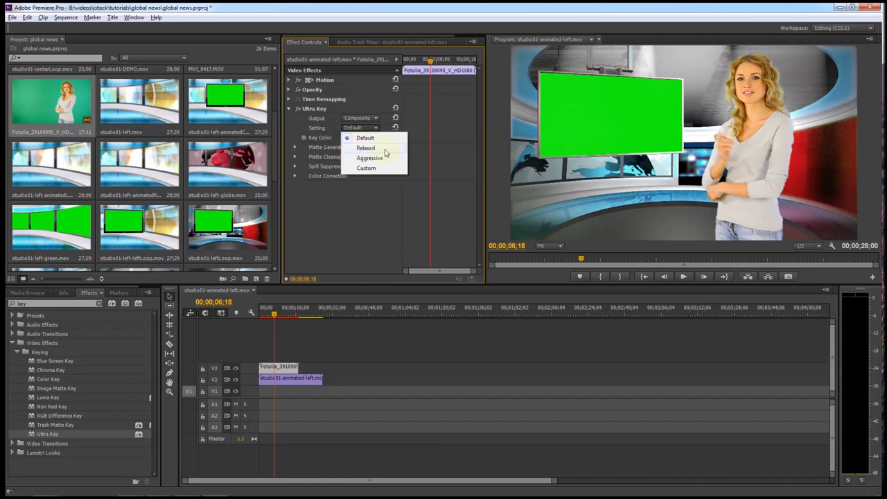
pyautogui.click(364, 158)
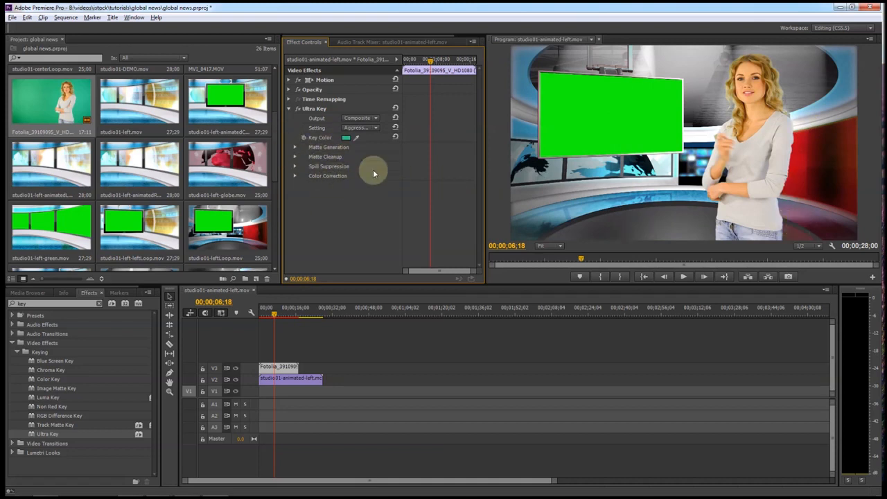
# Step: Apply Ultra Key to studio01-animated-left.mov on V2 and sample the green of the studio monitor as its key color
pyautogui.click(284, 378)
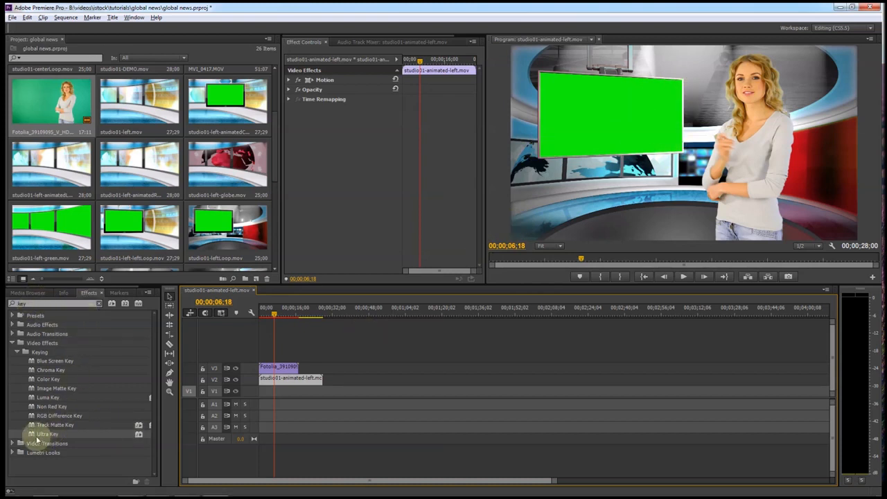
pyautogui.moveTo(30, 434); pyautogui.dragTo(299, 383)
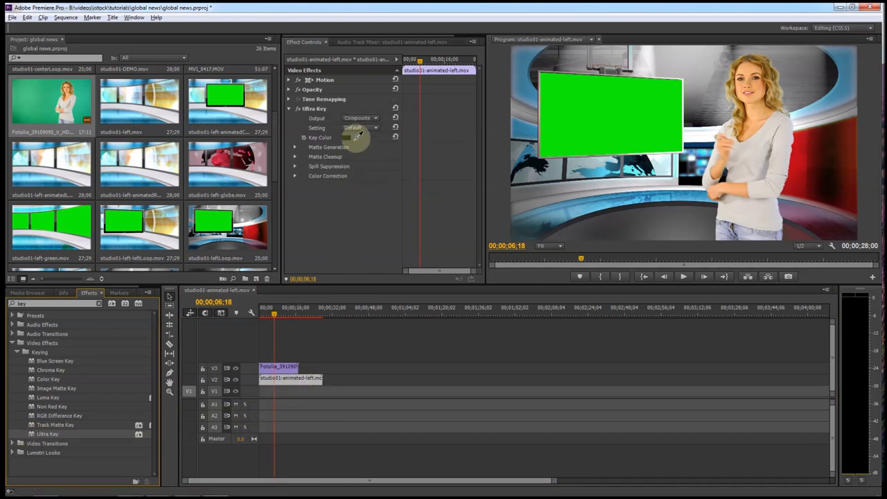
pyautogui.click(357, 135)
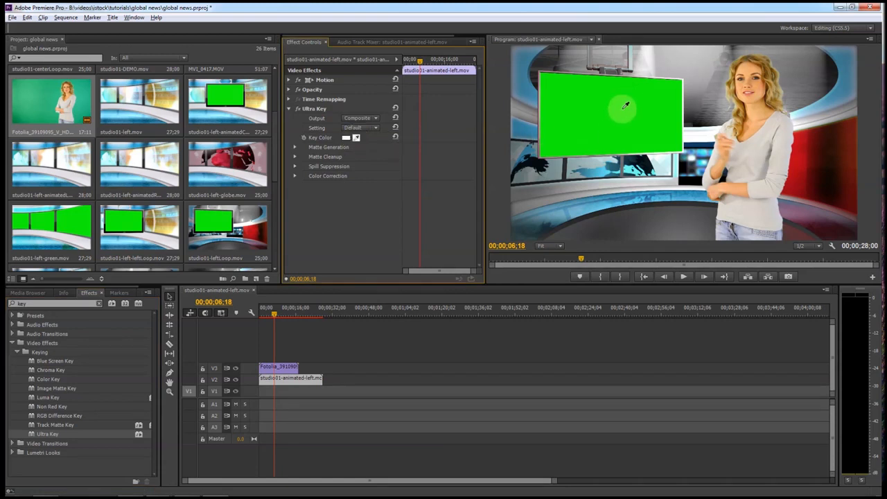
pyautogui.click(625, 132)
pyautogui.click(567, 146)
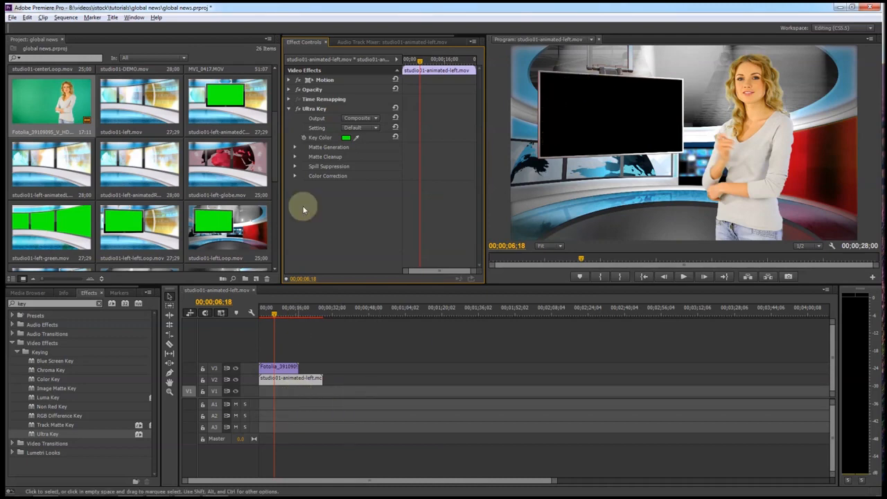
# Step: Place MVI_0417.MOV on track V1 at the sequence start, beneath the studio clip
pyautogui.moveTo(277, 148); pyautogui.dragTo(277, 110)
pyautogui.moveTo(227, 141); pyautogui.dragTo(257, 396)
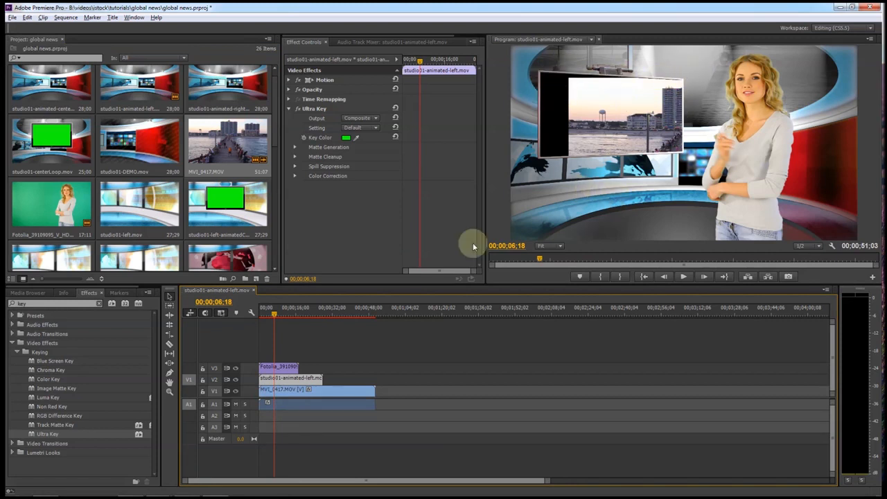
# Step: Unlink the audio from MVI_0417.MOV and delete the audio portion from track A1
pyautogui.rightClick(330, 393)
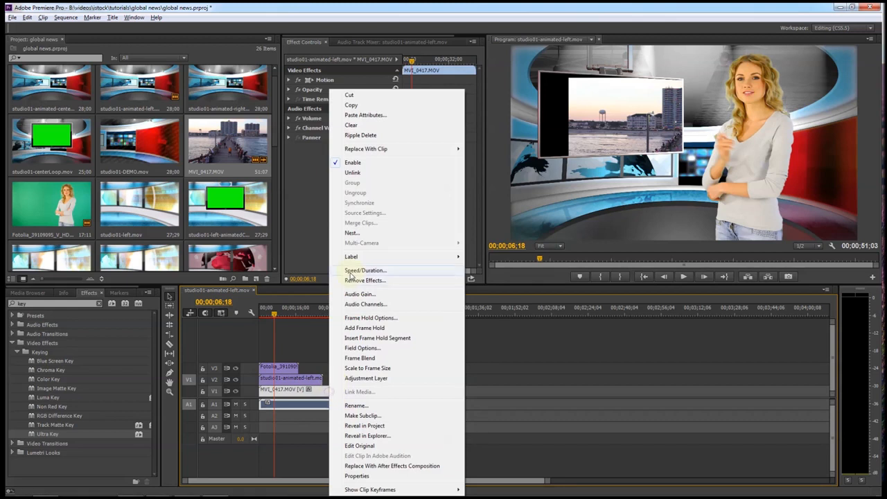
pyautogui.click(352, 173)
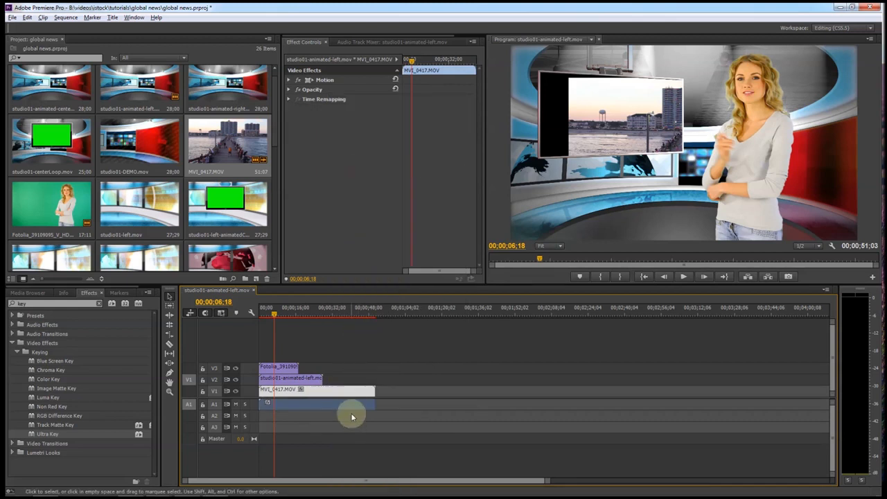
pyautogui.click(390, 400)
pyautogui.click(357, 404)
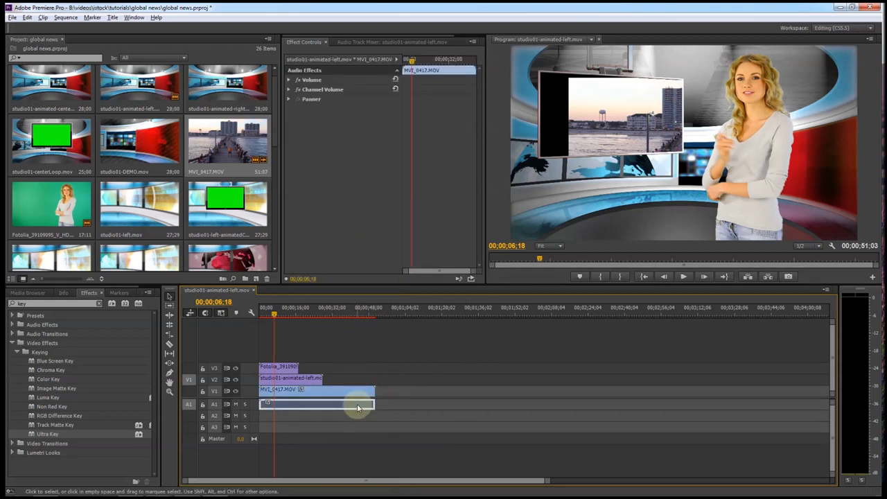
pyautogui.press('Delete')
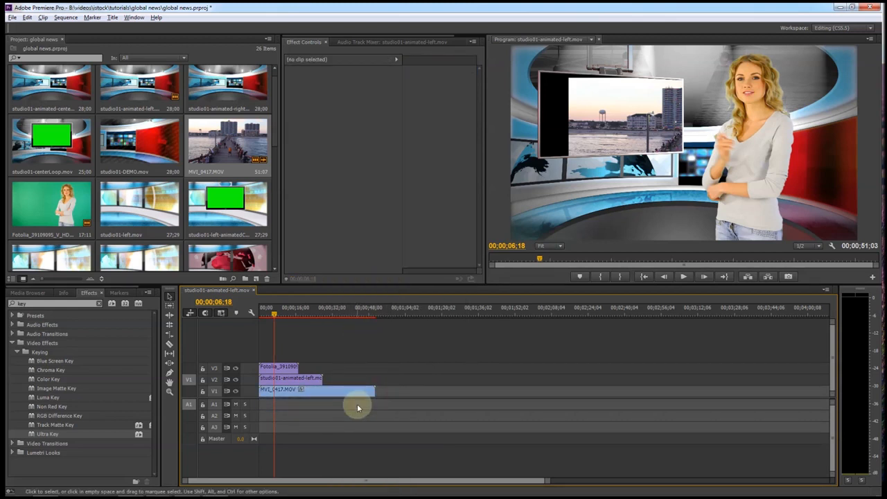
pyautogui.click(215, 369)
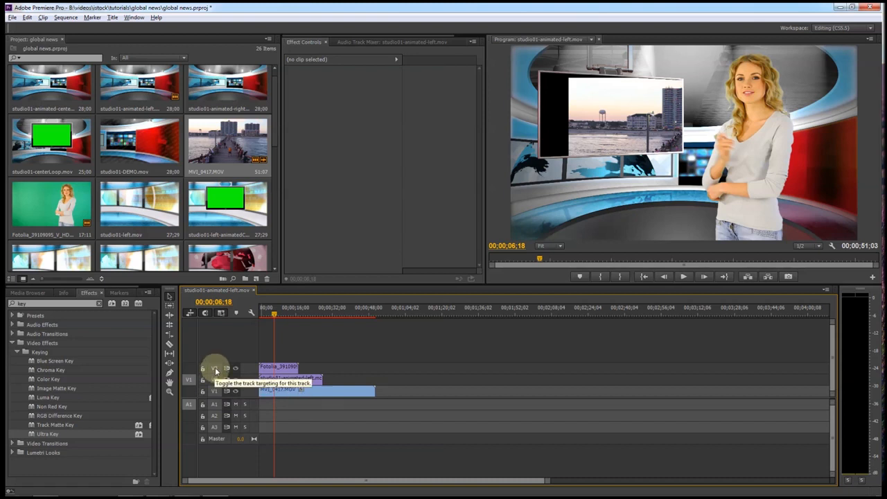
# Step: Set the Motion properties of MVI_0417.MOV on V1 to Scale 51 and Position 561, 381 so it sits inside the studio monitor
pyautogui.click(355, 393)
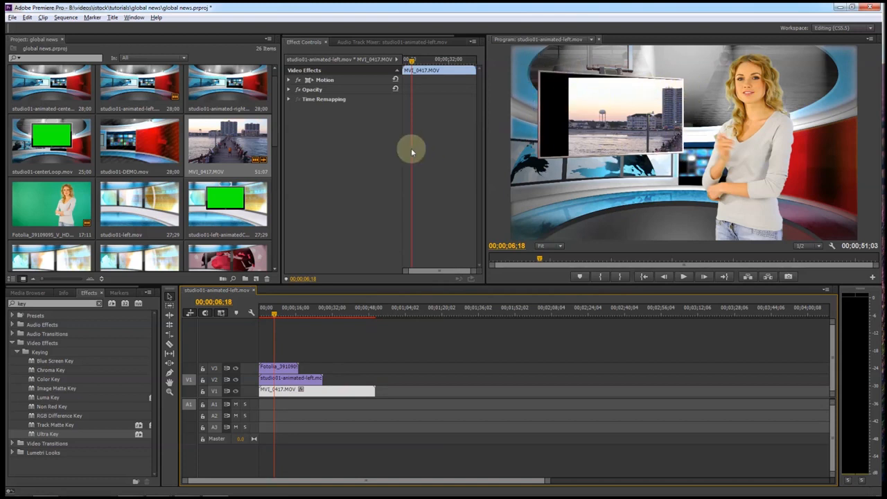
pyautogui.click(289, 81)
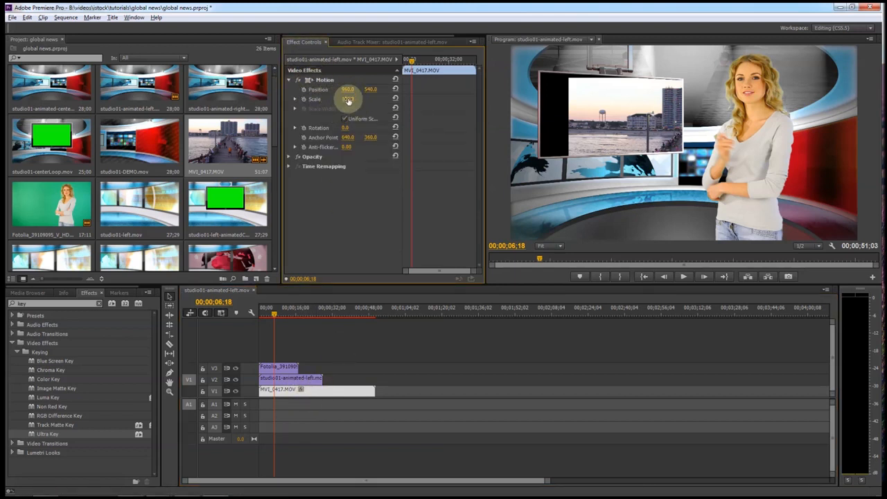
pyautogui.moveTo(346, 99); pyautogui.dragTo(168, 118)
pyautogui.moveTo(351, 99); pyautogui.dragTo(287, 78)
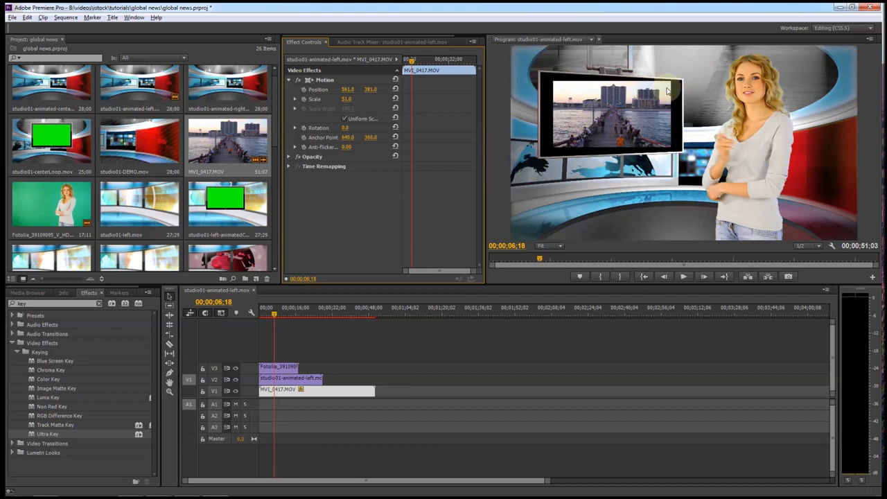
# Step: Search the effects for "3d" and apply Basic 3D to MVI_0417.MOV on V1
pyautogui.click(49, 304)
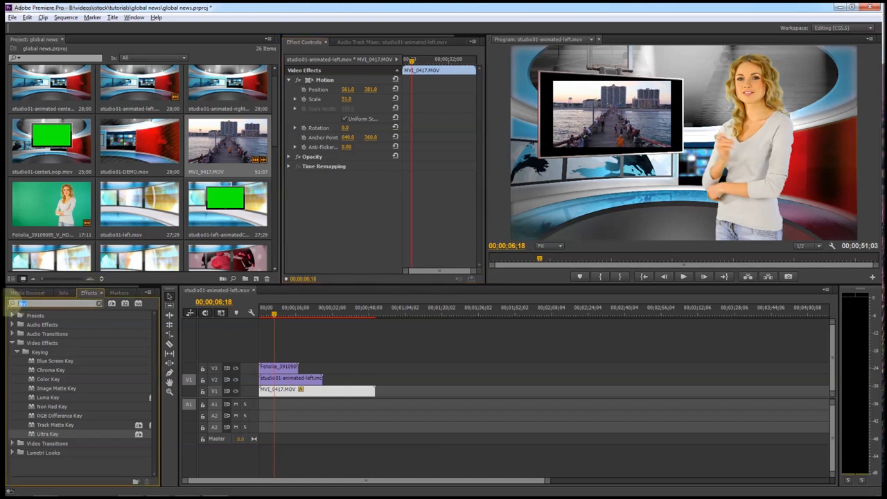
pyautogui.write('3d')
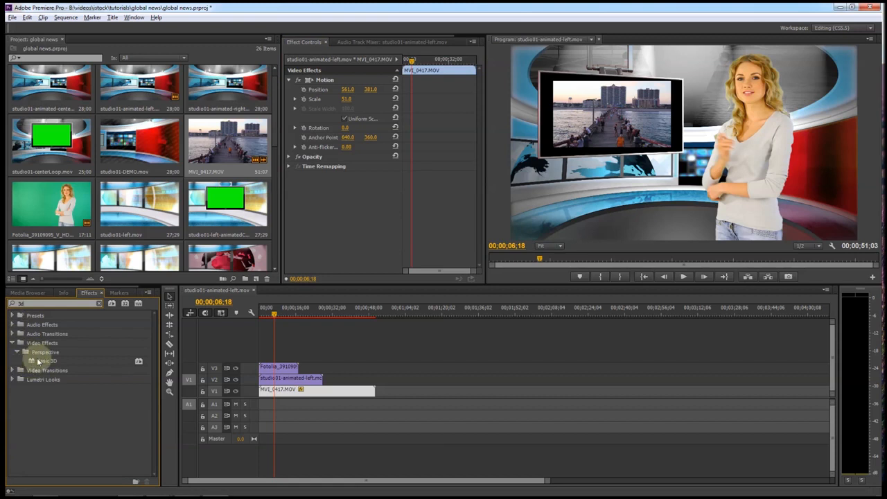
pyautogui.moveTo(33, 362); pyautogui.dragTo(324, 390)
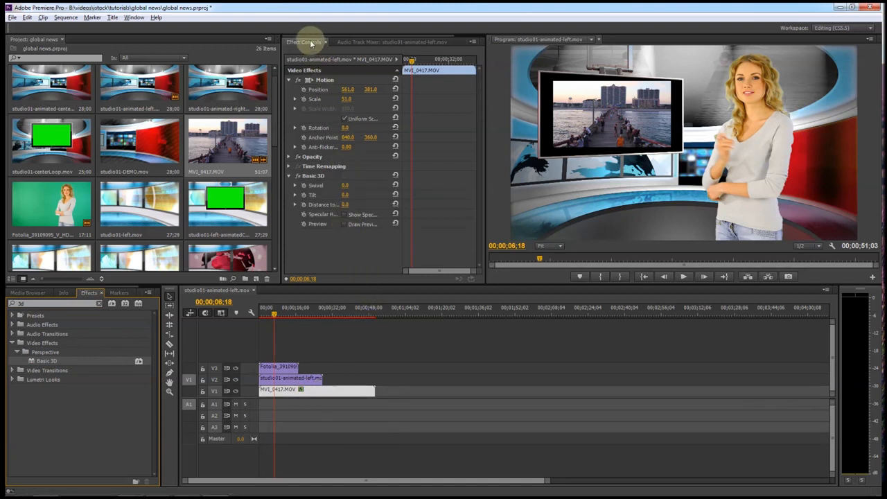
# Step: Set the pier clip's Basic 3D Swivel to -10°, its horizontal Position to 593 and its Scale to 63 to fill the monitor
pyautogui.moveTo(347, 187); pyautogui.dragTo(346, 187)
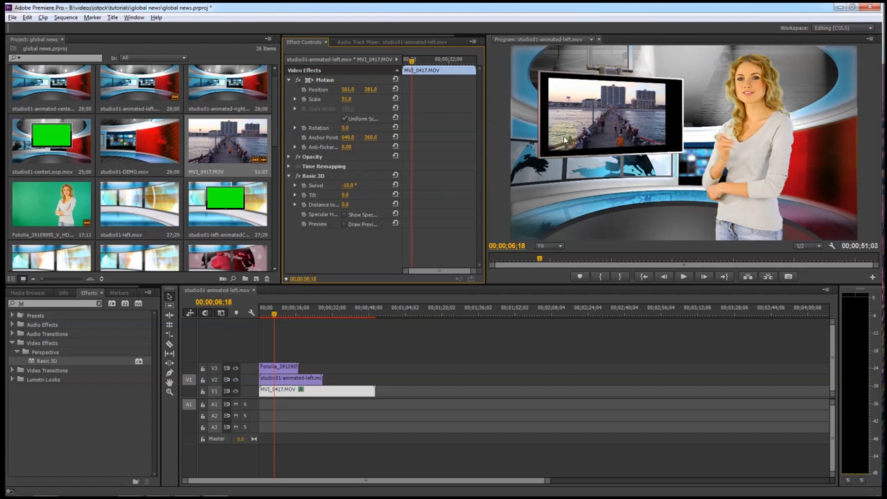
pyautogui.moveTo(343, 99); pyautogui.dragTo(364, 92)
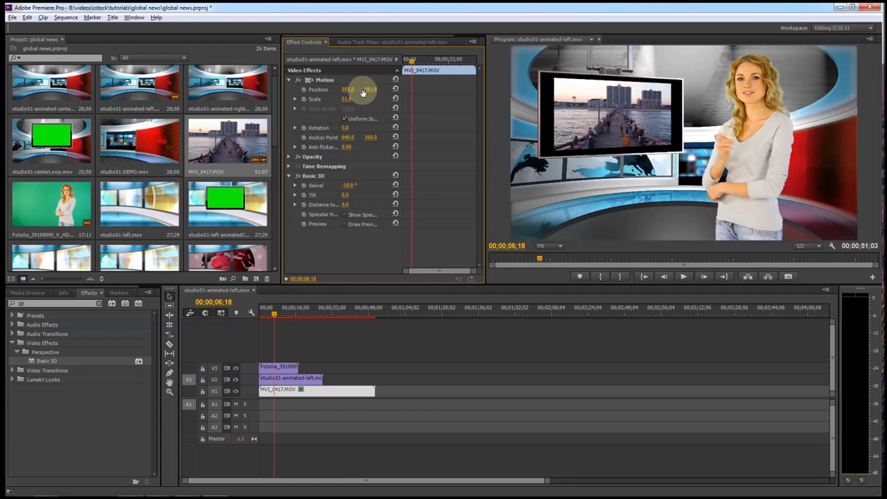
pyautogui.moveTo(347, 100); pyautogui.dragTo(355, 102)
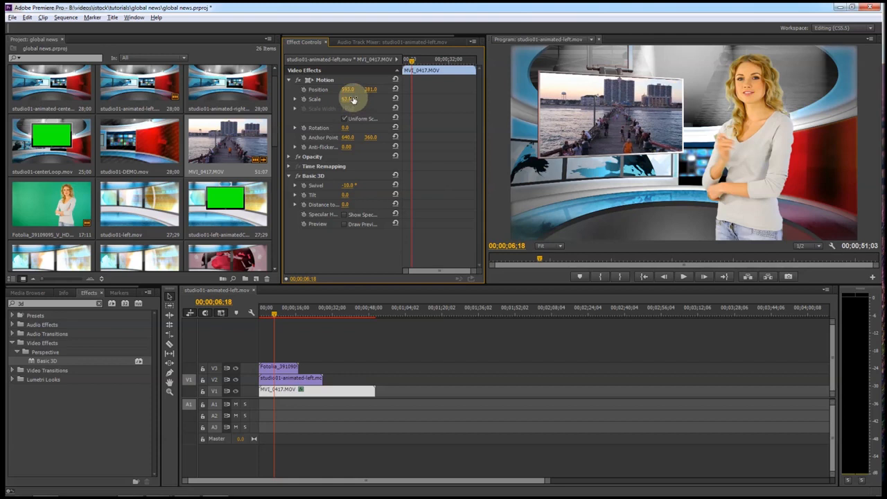
# Step: Play the composite from the sequence start and scrub back to check how the pier footage fits the animated monitor
pyautogui.moveTo(273, 312); pyautogui.dragTo(255, 317)
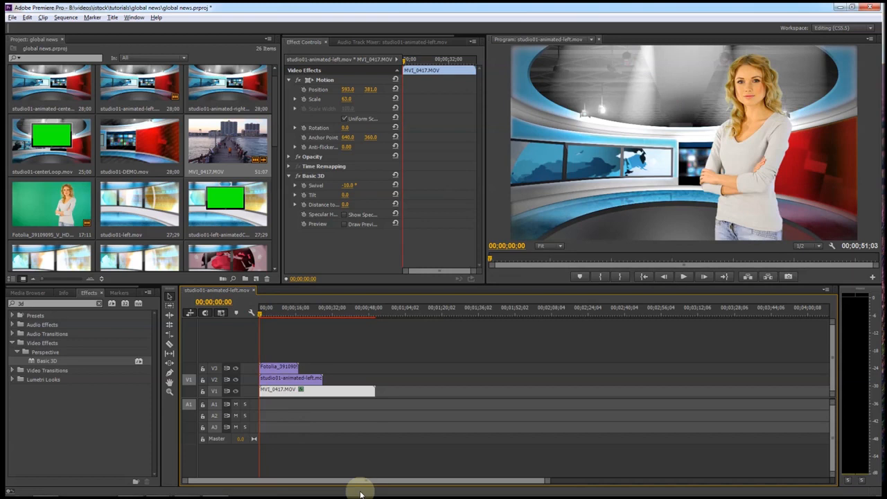
pyautogui.press('space')
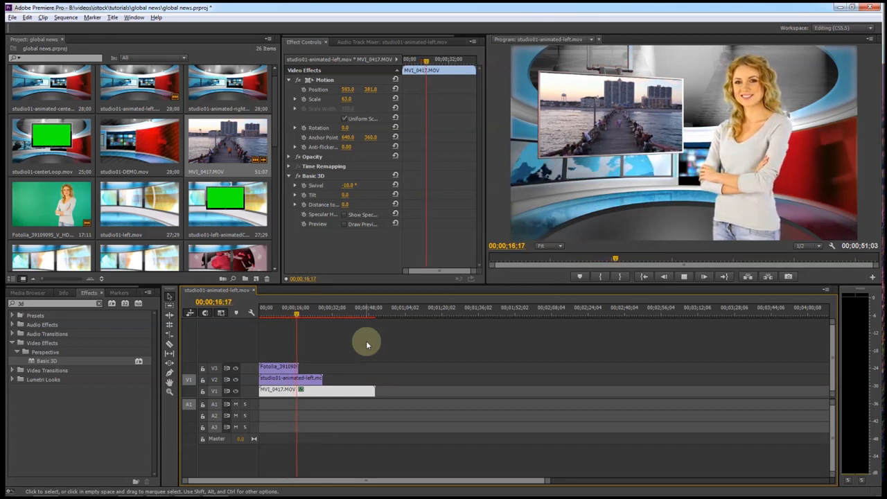
pyautogui.moveTo(293, 311); pyautogui.dragTo(279, 311)
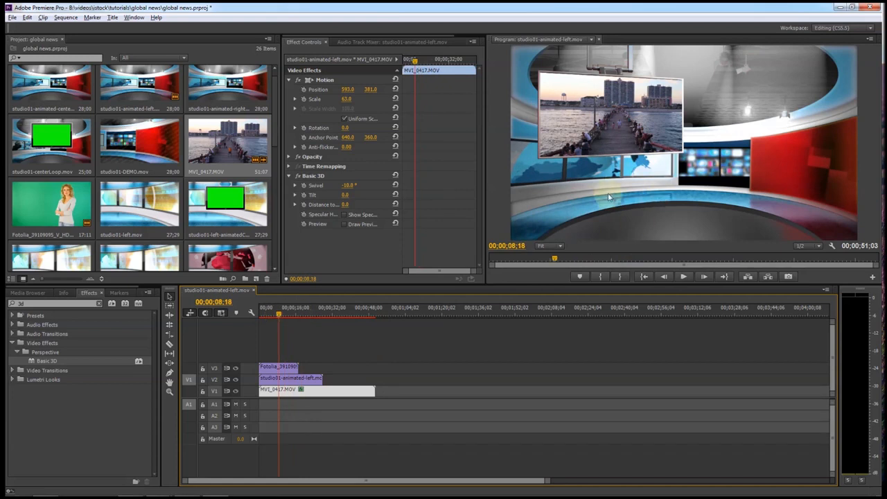
pyautogui.click(272, 312)
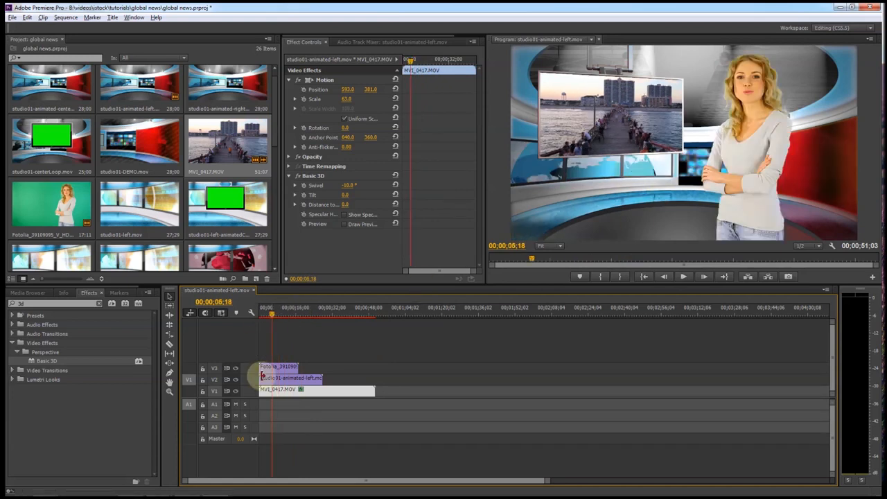
# Step: Clear the effects search and apply Color Balance (HLS) from Color Correction to studio01-animated-left.mov on V2
pyautogui.click(15, 304)
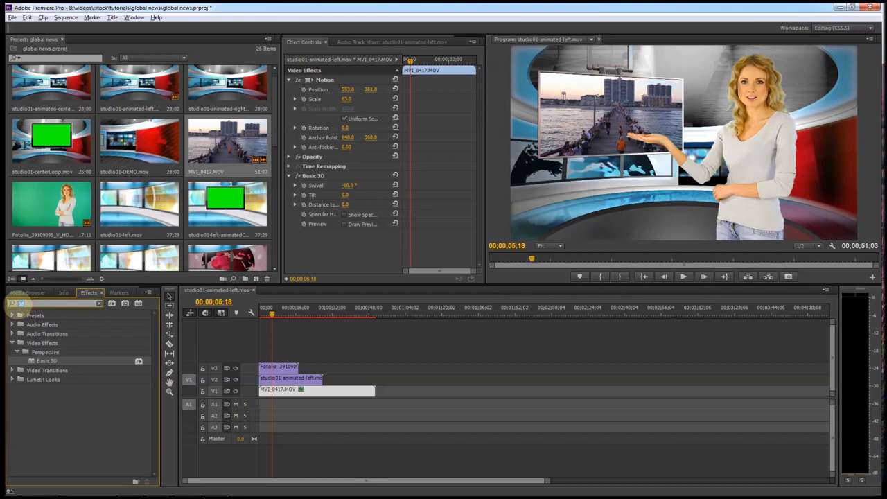
pyautogui.press('BackSpace')
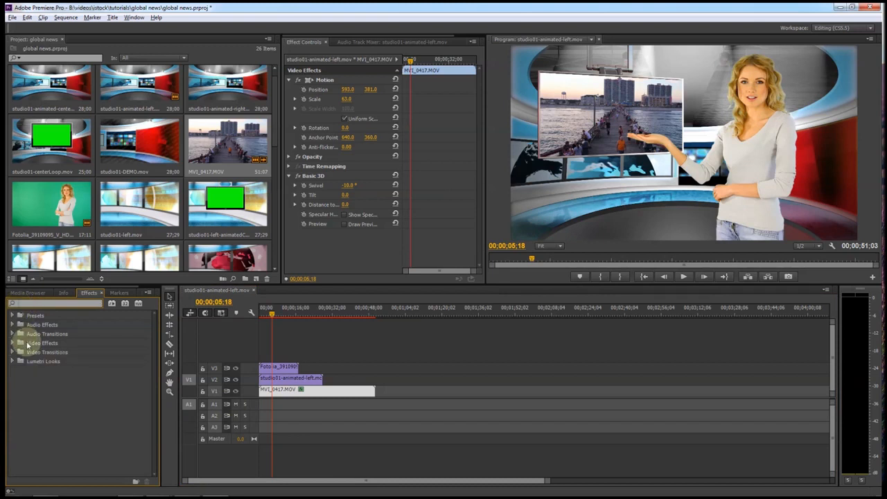
pyautogui.click(12, 344)
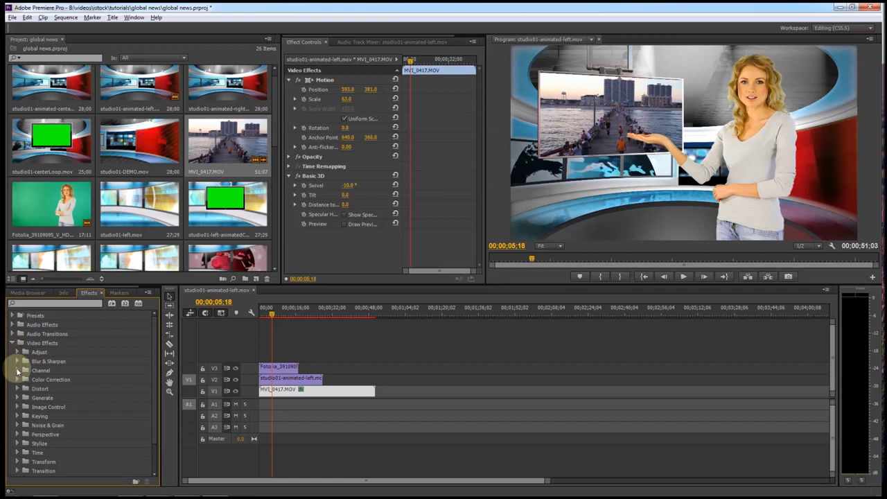
pyautogui.click(18, 380)
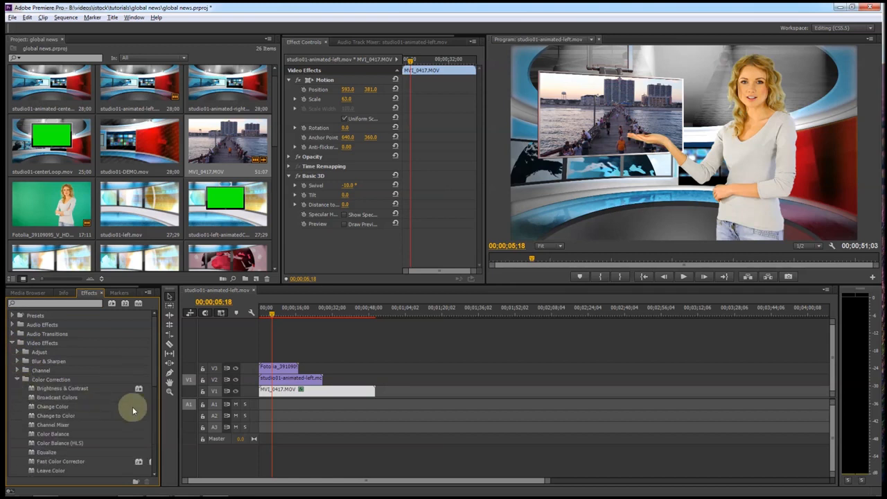
pyautogui.scroll(-2, 153, 371)
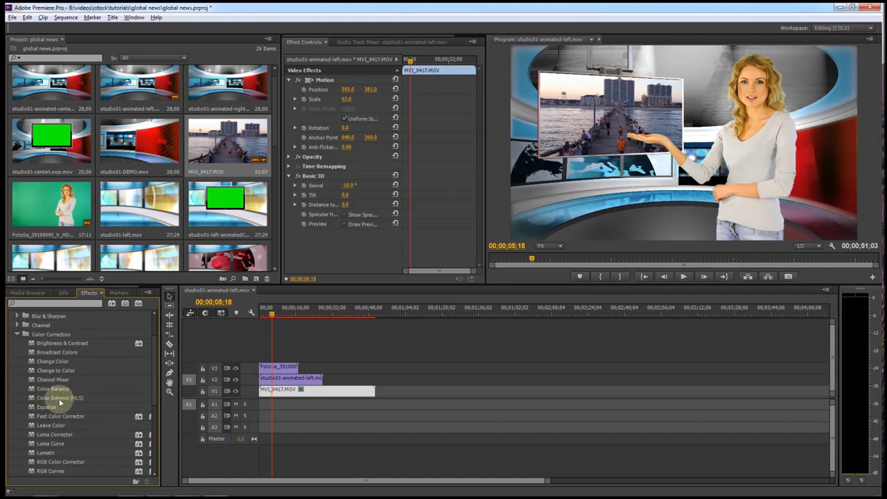
pyautogui.moveTo(56, 396); pyautogui.dragTo(277, 378)
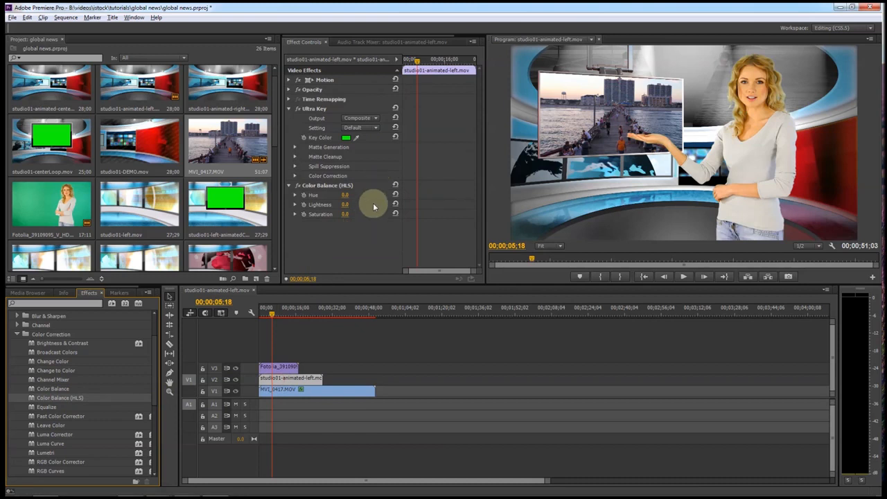
# Step: Set the studio clip's Color Balance (HLS) Saturation to -55 and Hue to 198°, and play the recolored composite from the start
pyautogui.moveTo(344, 216); pyautogui.dragTo(340, 215)
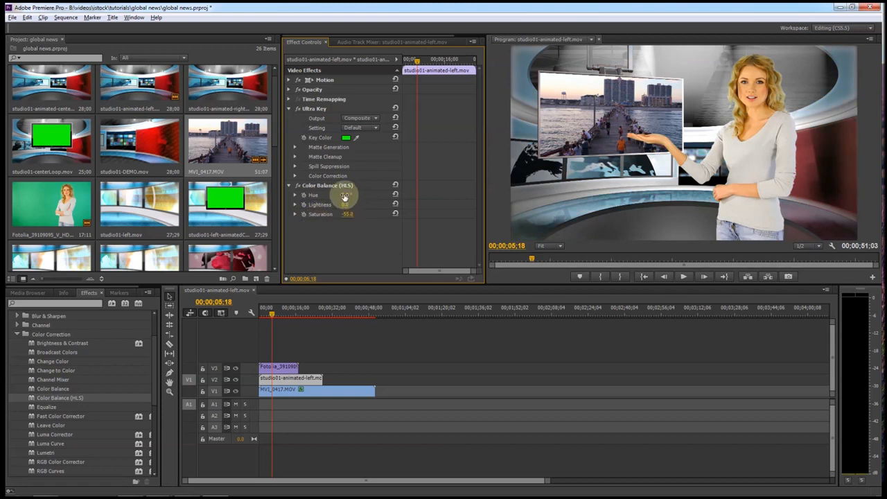
pyautogui.moveTo(366, 199)
pyautogui.mouseDown()
pyautogui.moveTo(392, 196)
pyautogui.moveTo(382, 199)
pyautogui.mouseUp()
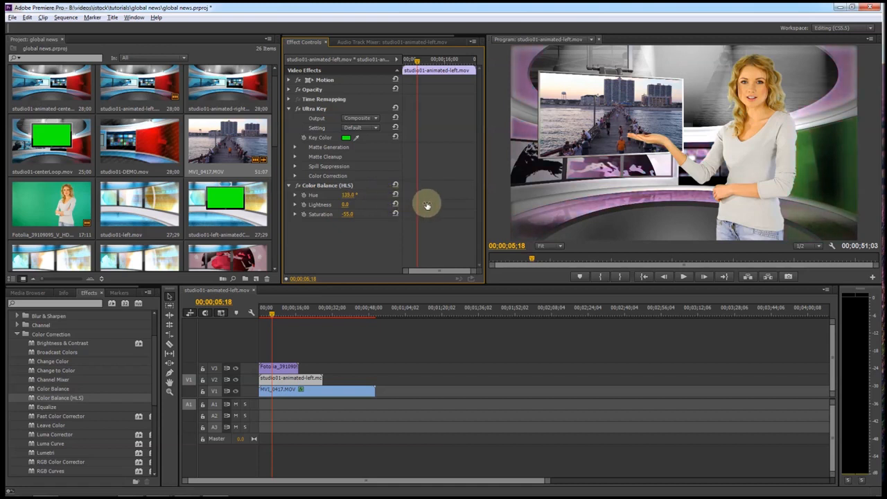
pyautogui.moveTo(453, 208); pyautogui.dragTo(460, 208)
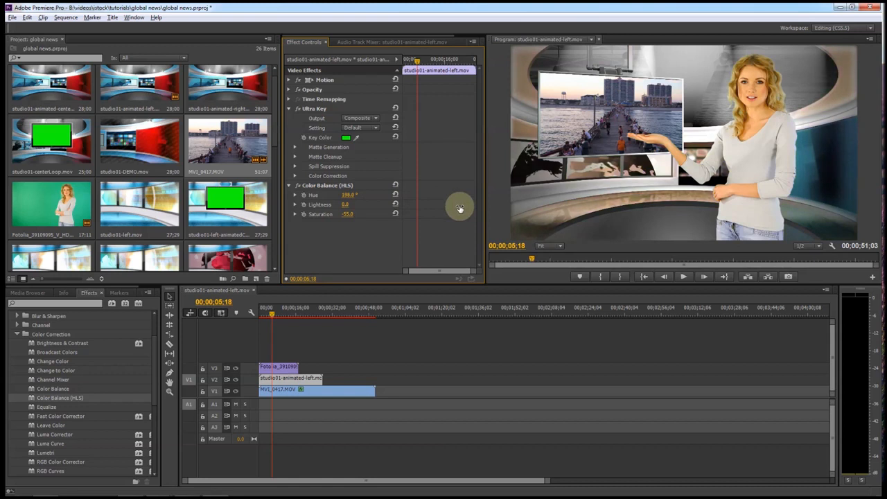
pyautogui.moveTo(286, 316); pyautogui.dragTo(256, 333)
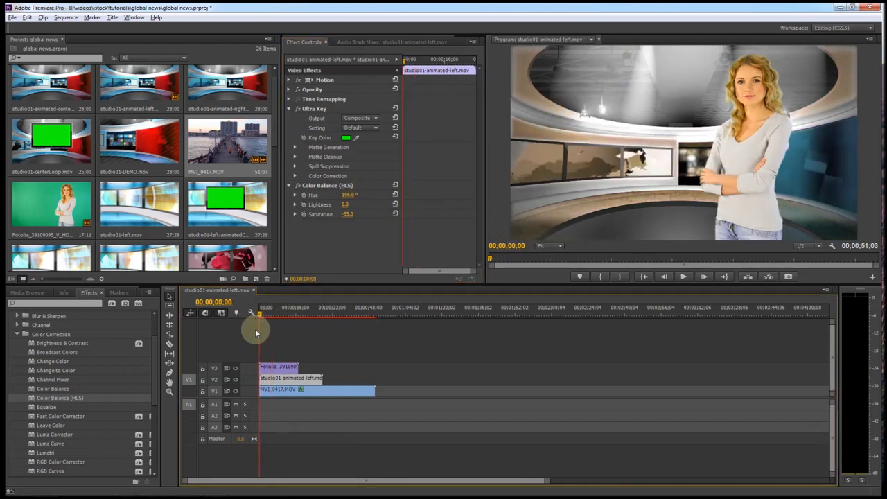
pyautogui.press('space')
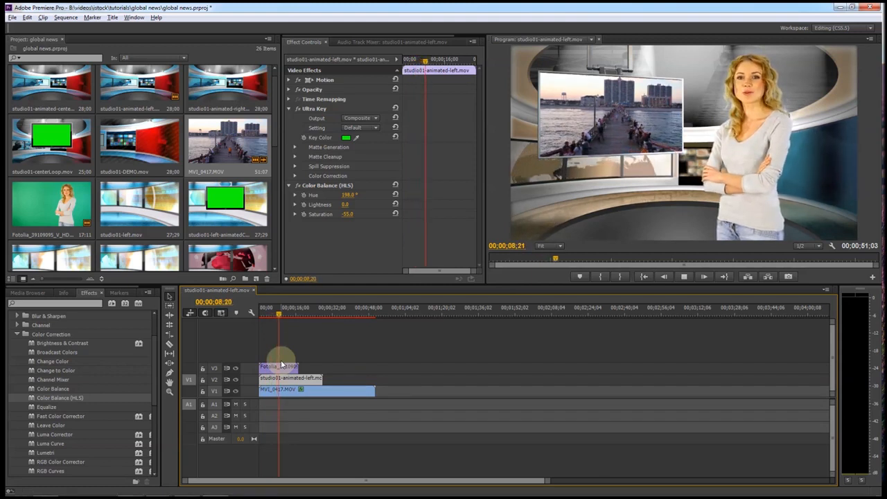
# Step: Split the studio clip on V2 at 00;00;04;15, once the monitor is in place
pyautogui.moveTo(281, 312)
pyautogui.mouseDown()
pyautogui.moveTo(267, 314)
pyautogui.moveTo(316, 314)
pyautogui.moveTo(268, 309)
pyautogui.mouseUp()
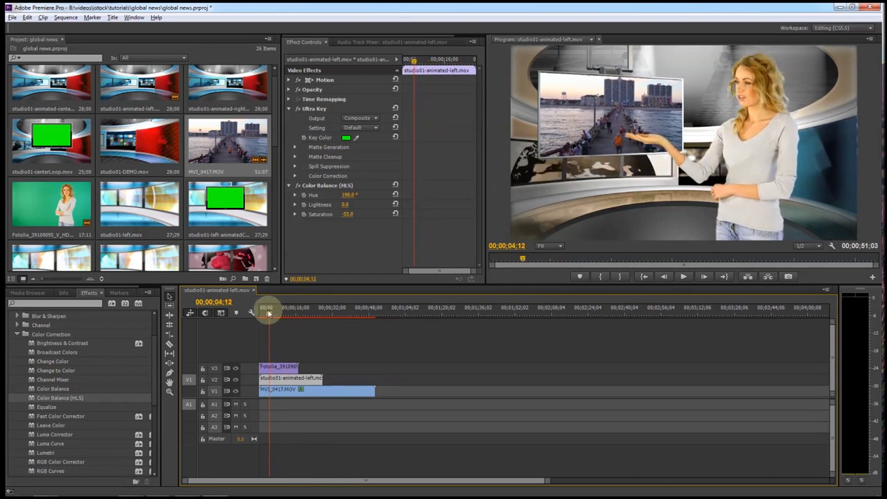
pyautogui.click(223, 305)
pyautogui.click(268, 350)
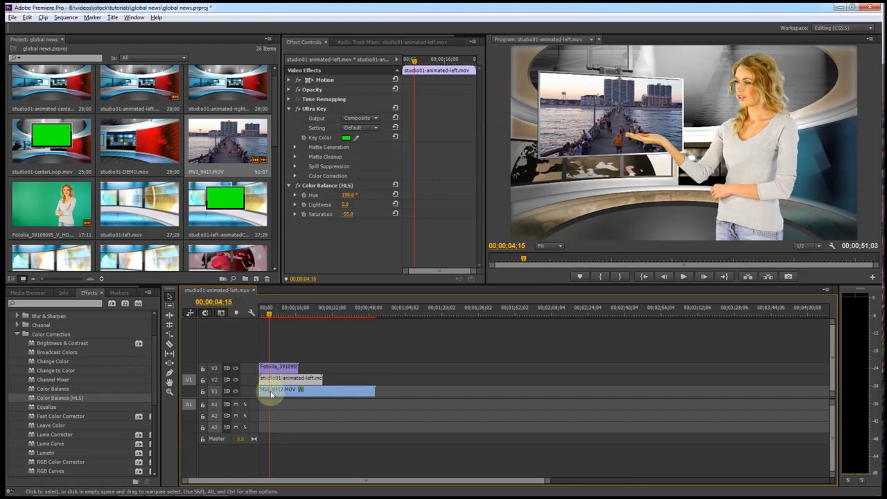
pyautogui.click(214, 380)
pyautogui.click(216, 393)
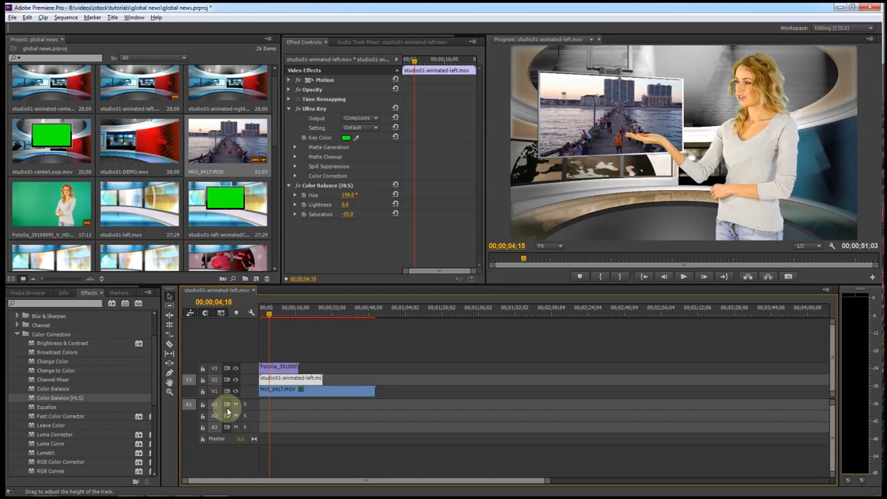
pyautogui.hotkey('ctrl', 'k')
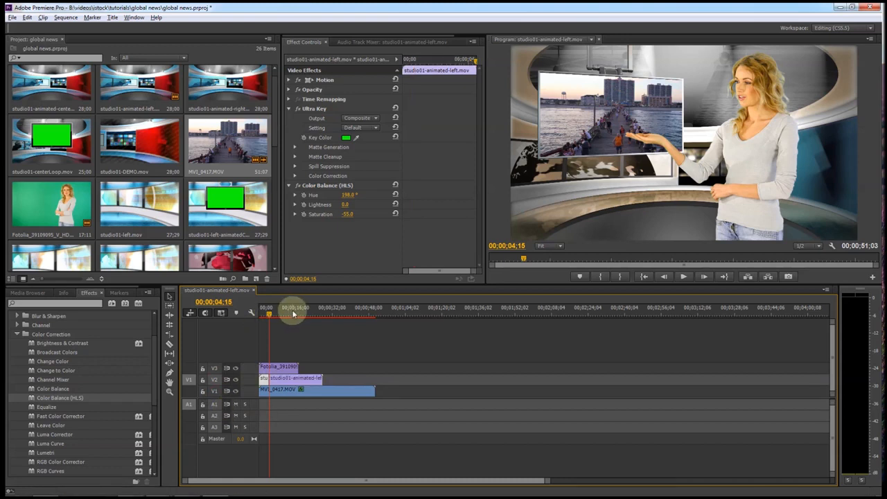
# Step: Split the studio clip on V2 again at 00;00;23;15 to separate its ending from the static middle section
pyautogui.moveTo(299, 313); pyautogui.dragTo(314, 313)
pyautogui.click(222, 301)
pyautogui.click(235, 302)
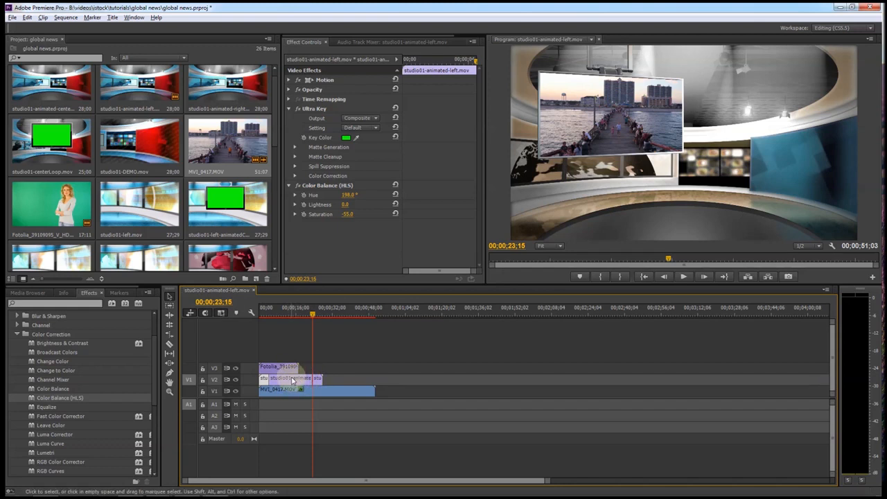
# Step: Move the studio ending segment on V2 farther along the timeline and paste four copies of the static middle section after the original
pyautogui.moveTo(316, 377); pyautogui.dragTo(533, 379)
pyautogui.hotkey('ctrl', 'v')
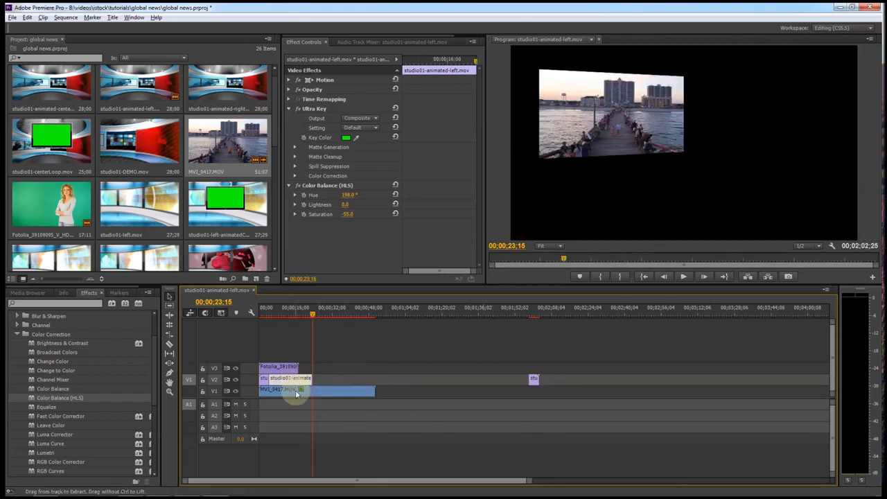
pyautogui.hotkey('ctrl', 'v')
pyautogui.hotkey('ctrl', 'v')
pyautogui.hotkey('ctrl', 'v')
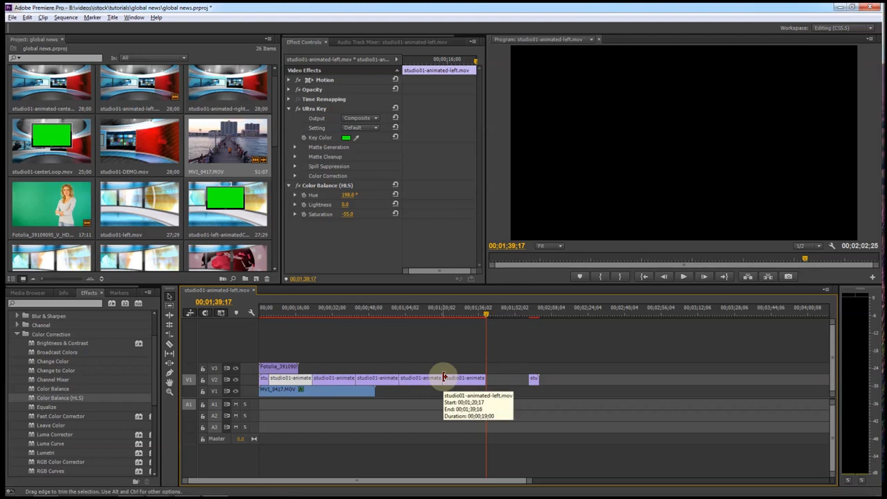
# Step: Play across the first join of the repeated studio section, and place the ending segment directly after the last copy on V2
pyautogui.moveTo(311, 314); pyautogui.dragTo(310, 314)
pyautogui.press('space')
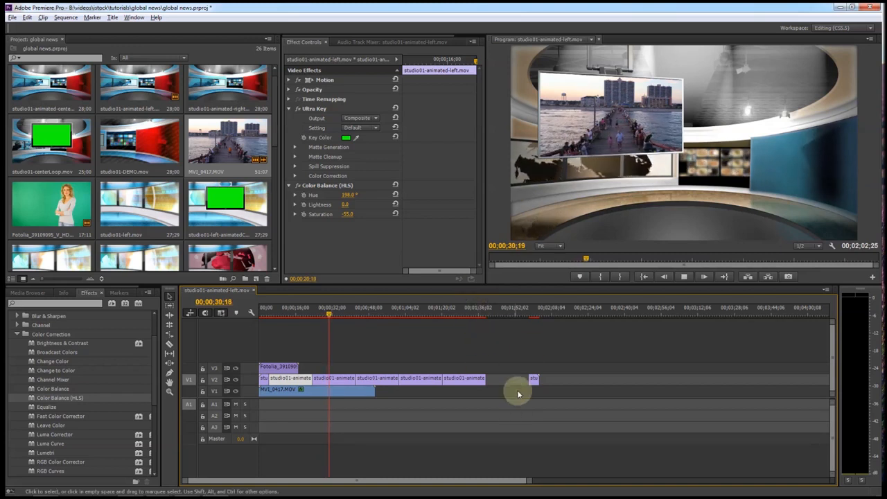
pyautogui.moveTo(531, 379); pyautogui.dragTo(493, 380)
pyautogui.click(484, 314)
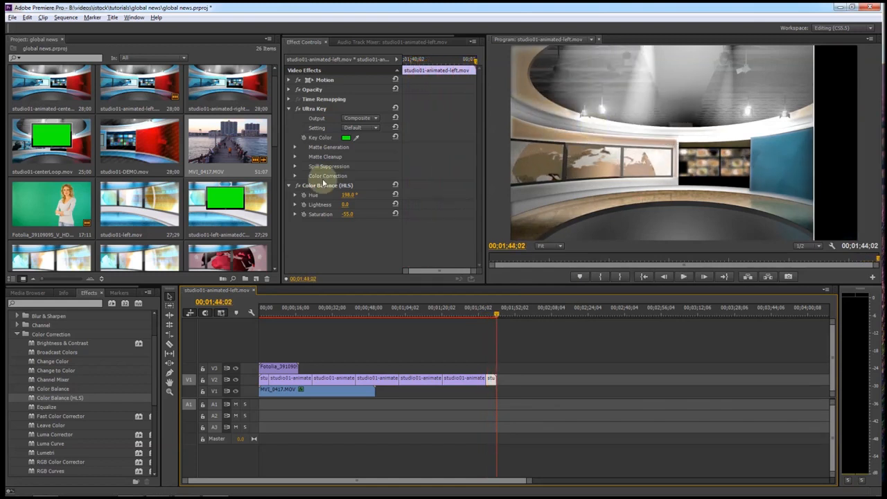
# Step: Find studio01-left-green.mov in the project and place it on V2 after the animated studio segments
pyautogui.click(276, 127)
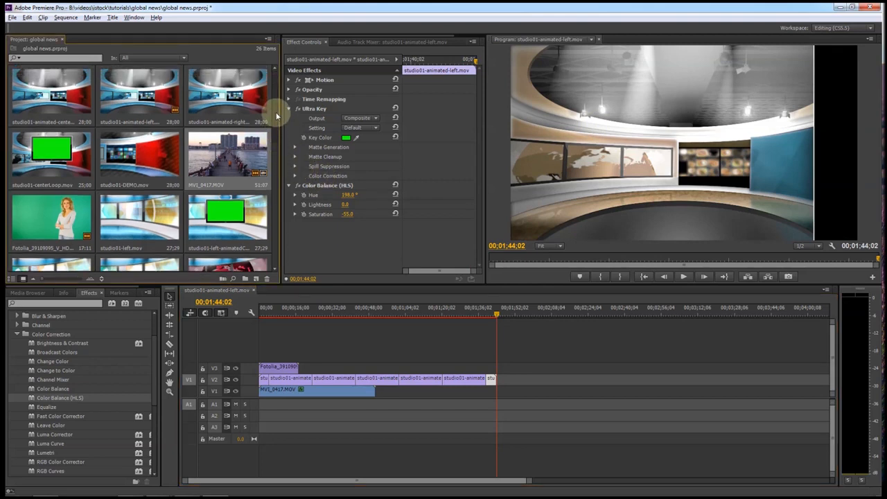
pyautogui.moveTo(276, 122)
pyautogui.mouseDown()
pyautogui.moveTo(272, 256)
pyautogui.moveTo(278, 118)
pyautogui.mouseUp()
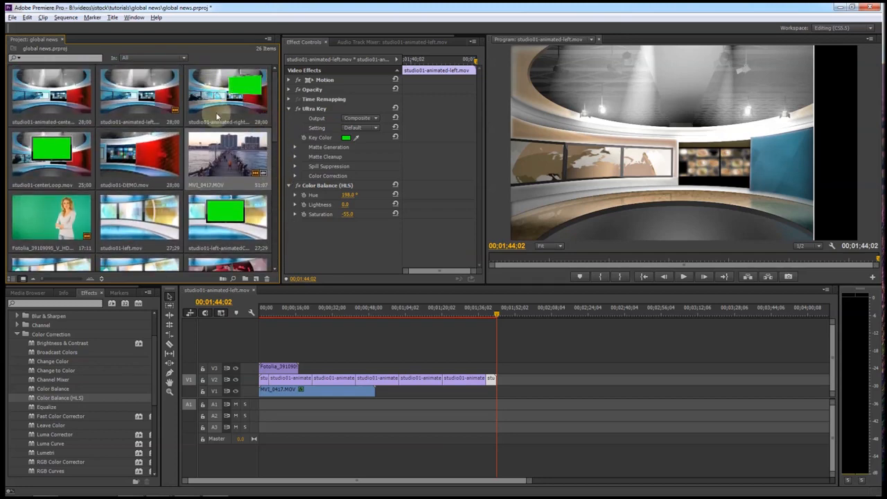
pyautogui.moveTo(276, 119); pyautogui.dragTo(279, 156)
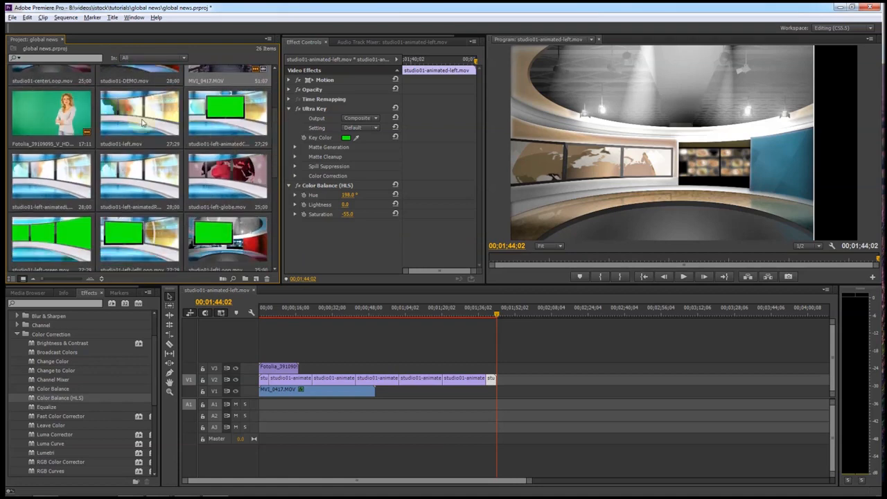
pyautogui.moveTo(274, 158); pyautogui.dragTo(276, 211)
pyautogui.scroll(1, 225, 177)
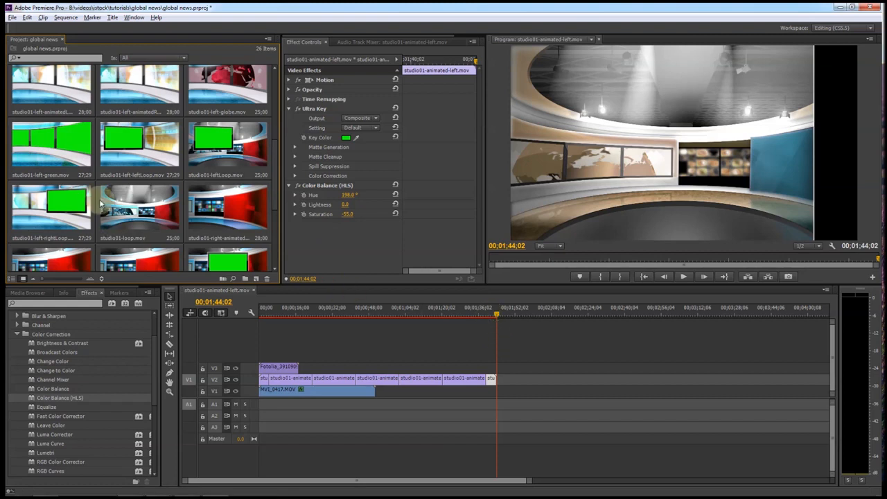
pyautogui.moveTo(79, 160); pyautogui.dragTo(510, 378)
pyautogui.click(520, 316)
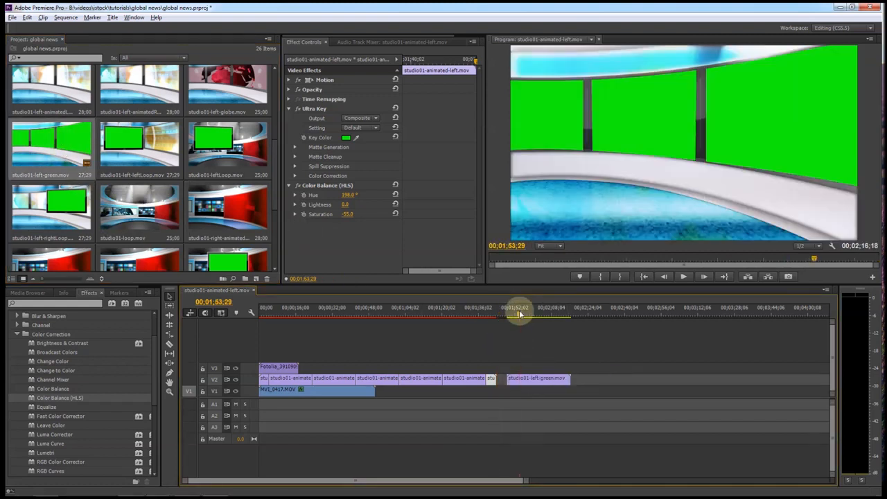
# Step: Delete all studio01-animated-left.mov segments from V2 and move studio01-left-green.mov to the start of the sequence
pyautogui.moveTo(486, 378); pyautogui.dragTo(306, 379)
pyautogui.press('Delete')
pyautogui.click(264, 380)
pyautogui.press('Delete')
pyautogui.moveTo(535, 379); pyautogui.dragTo(288, 379)
pyautogui.click(275, 311)
pyautogui.moveTo(275, 313); pyautogui.dragTo(264, 313)
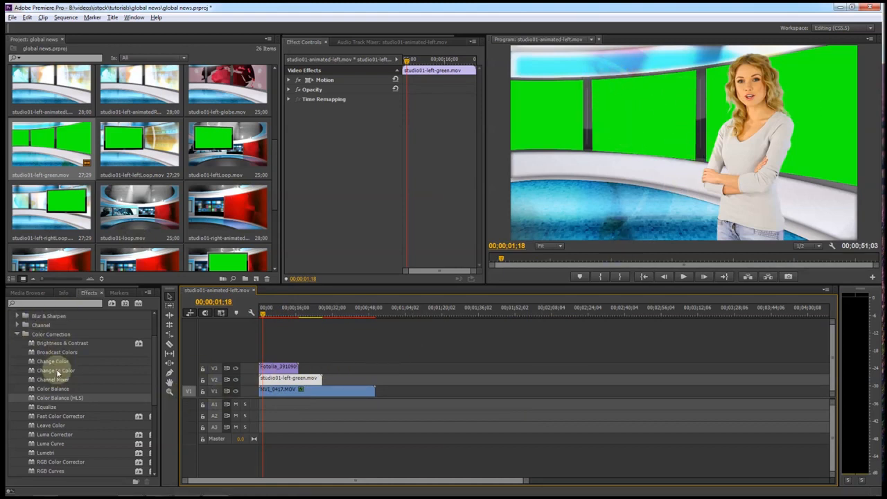
# Step: Search the effects for "key", apply Ultra Key to studio01-left-green.mov on V2, and sample the green of its windows as the Key Color
pyautogui.click(28, 303)
pyautogui.write('key')
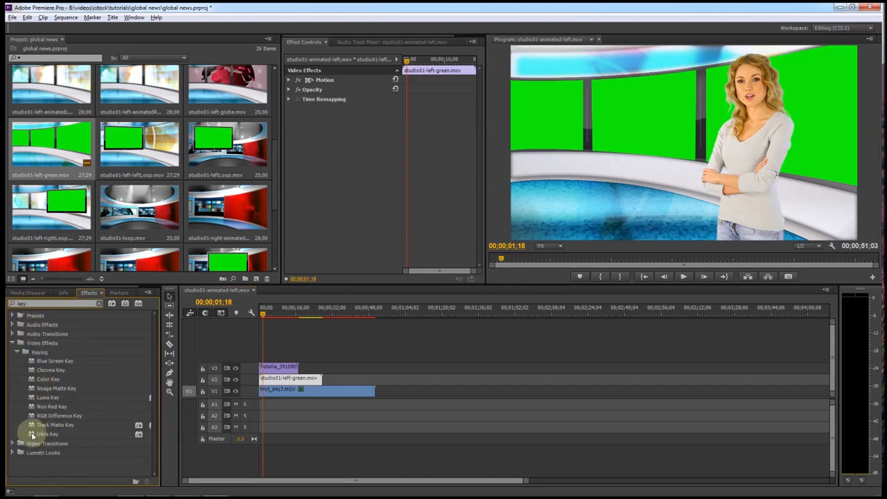
pyautogui.moveTo(31, 436); pyautogui.dragTo(285, 384)
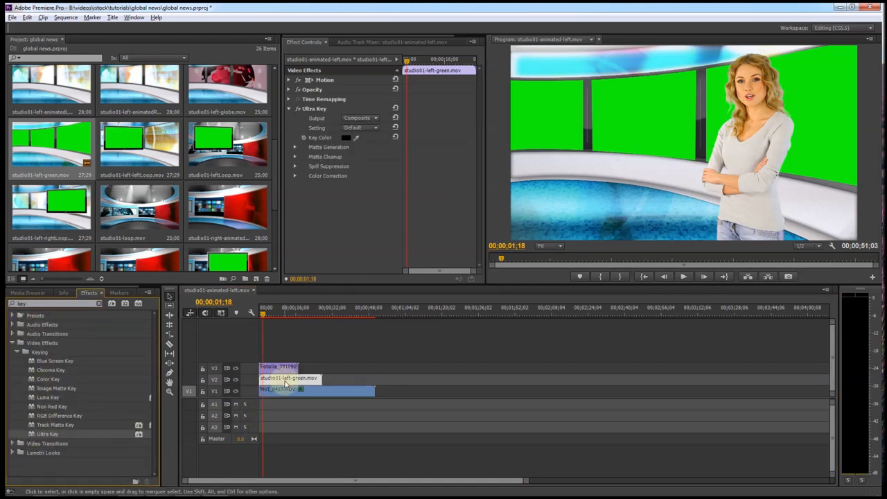
pyautogui.click(356, 137)
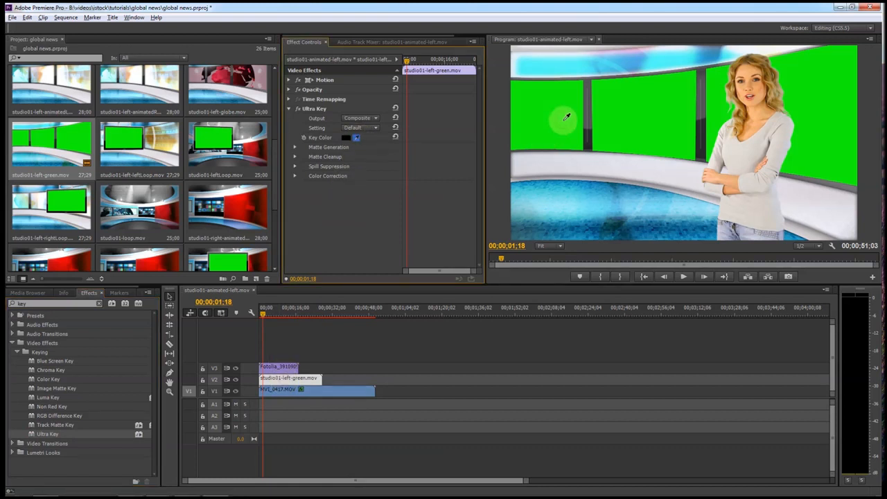
pyautogui.click(566, 117)
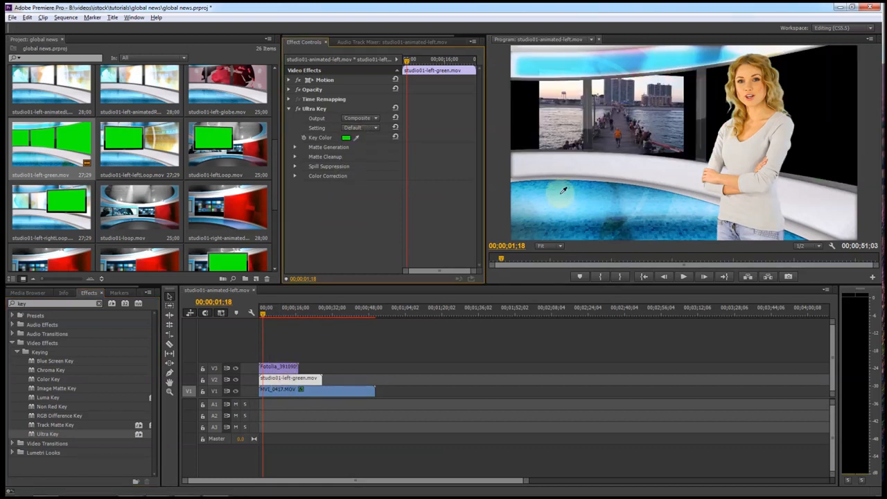
# Step: Try MVI_0417.MOV across all windows at Scale 216, and fit it into the leftmost window with Scale 64 and Position X 67
pyautogui.click(326, 389)
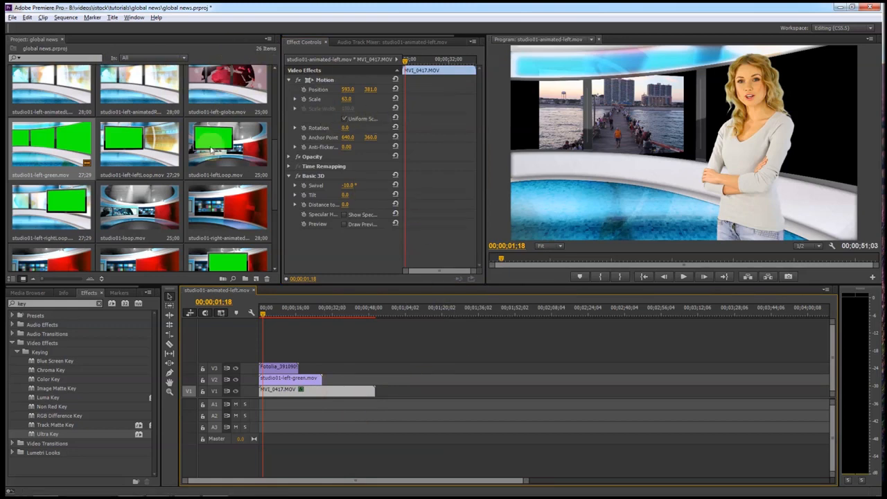
pyautogui.moveTo(275, 151); pyautogui.dragTo(277, 75)
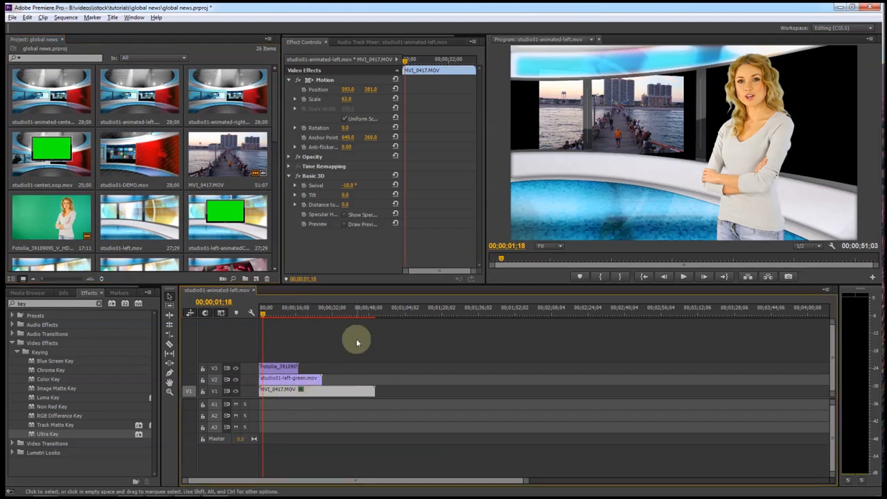
pyautogui.moveTo(344, 99); pyautogui.dragTo(412, 99)
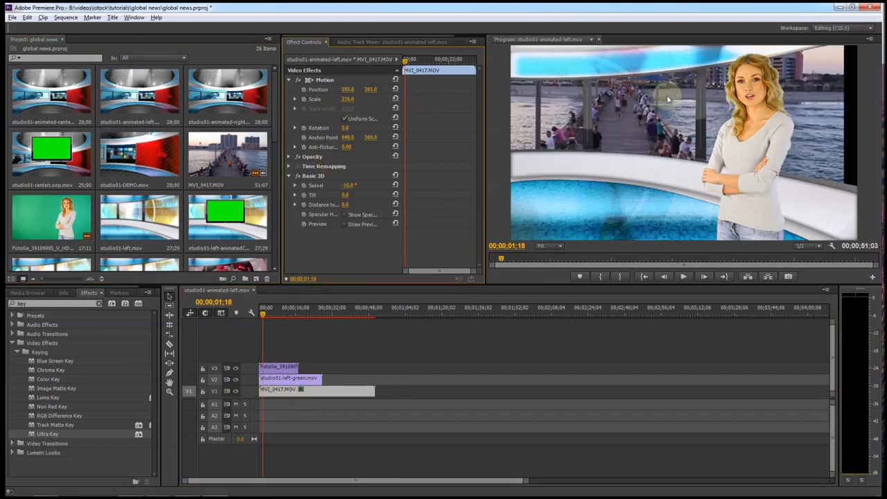
pyautogui.moveTo(350, 91); pyautogui.dragTo(387, 93)
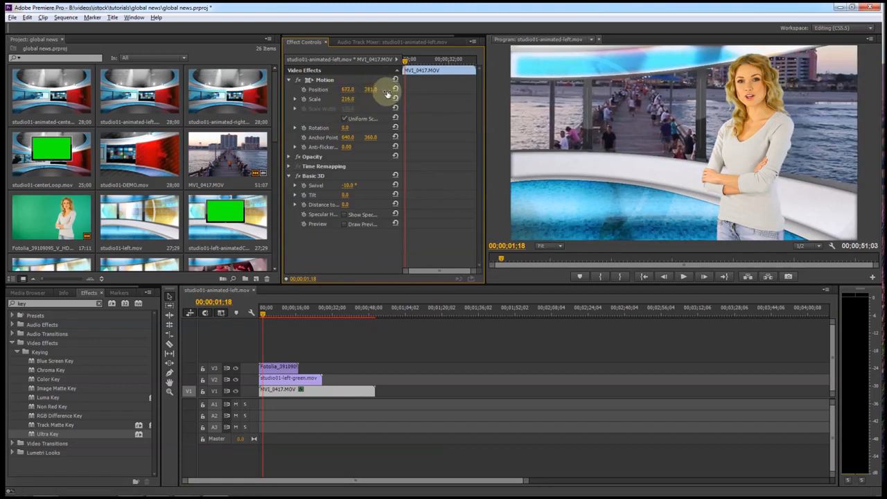
pyautogui.moveTo(341, 99); pyautogui.dragTo(260, 92)
pyautogui.moveTo(356, 94); pyautogui.dragTo(77, 113)
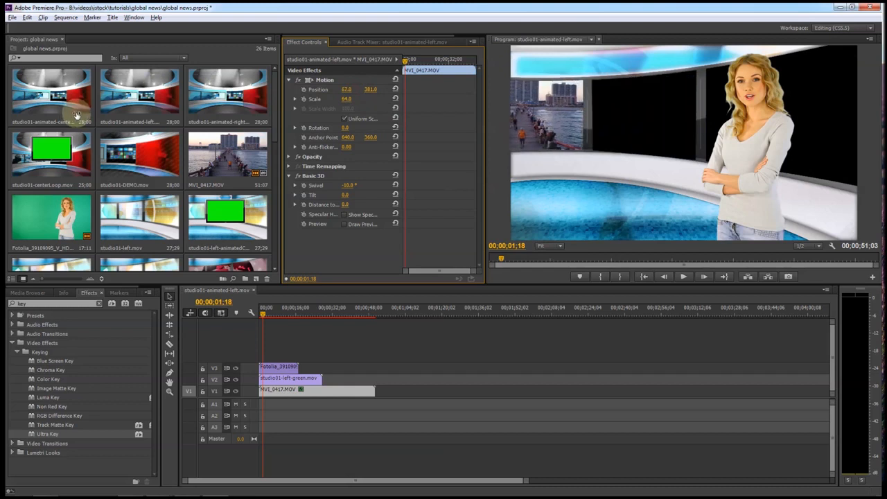
# Step: Move all clips up one video track and place a duplicate of MVI_0417.MOV on V1 at the sequence start
pyautogui.click(343, 393)
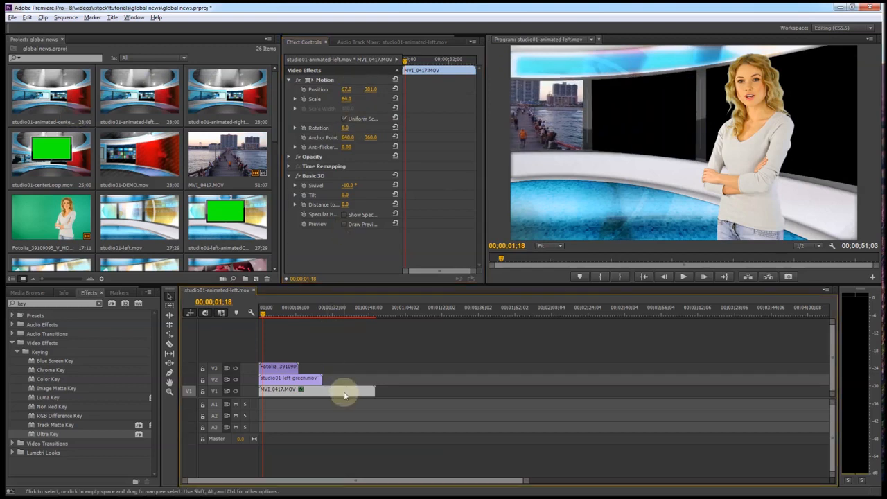
pyautogui.moveTo(309, 369); pyautogui.dragTo(284, 359)
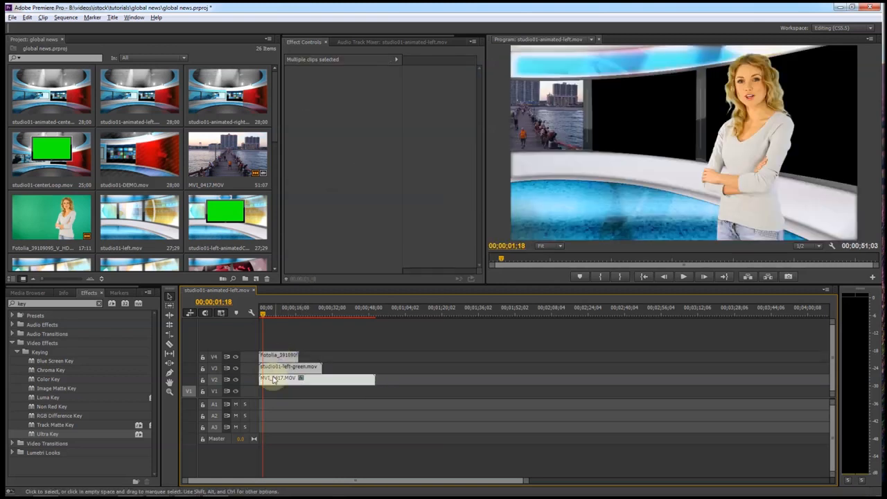
pyautogui.click(326, 379)
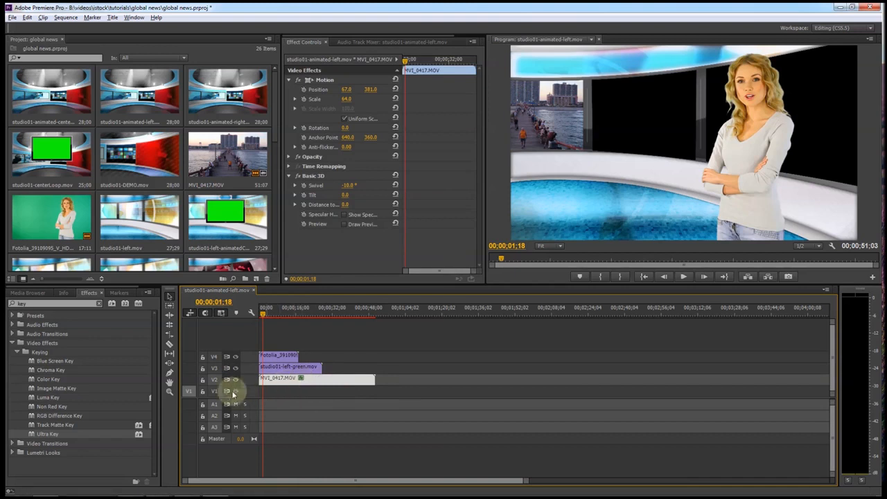
pyautogui.click(389, 308)
pyautogui.hotkey('ctrl', 'v')
pyautogui.moveTo(409, 383); pyautogui.dragTo(282, 392)
pyautogui.click(282, 311)
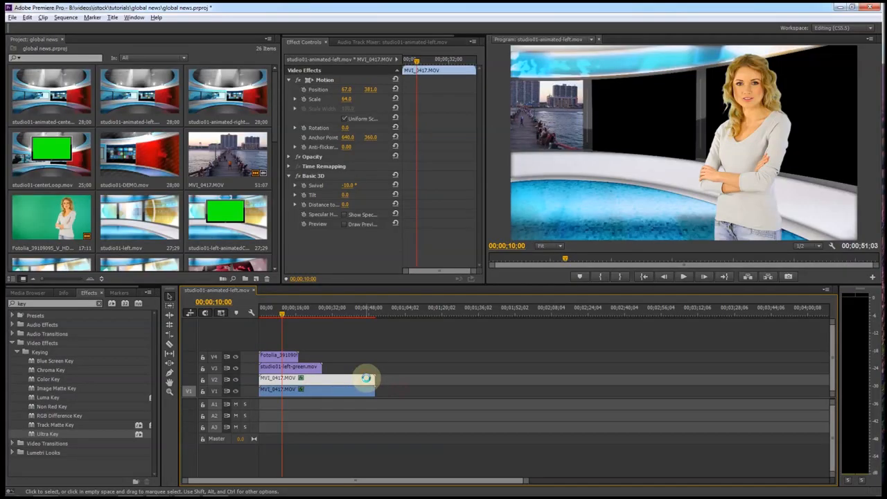
# Step: Fit the duplicate pier clip on V1 into the middle window with Position X 673, Scale 60 and Basic 3D Swivel 17°
pyautogui.click(366, 378)
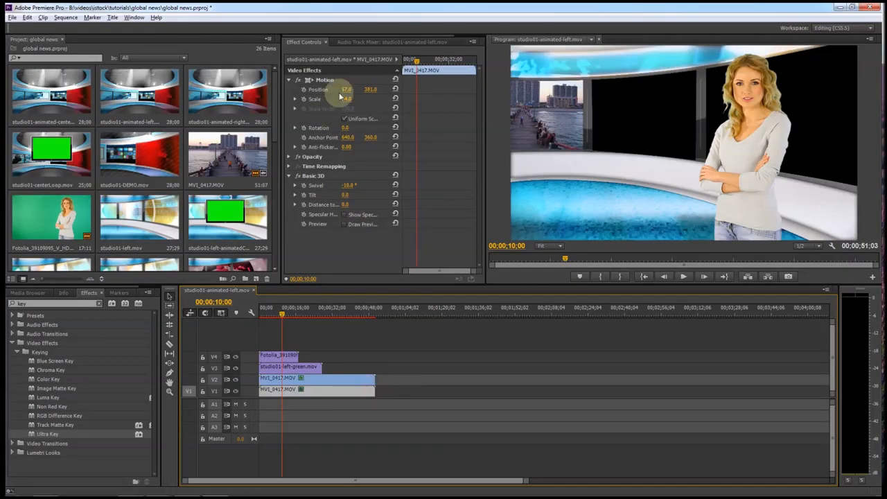
pyautogui.moveTo(346, 89); pyautogui.dragTo(630, 115)
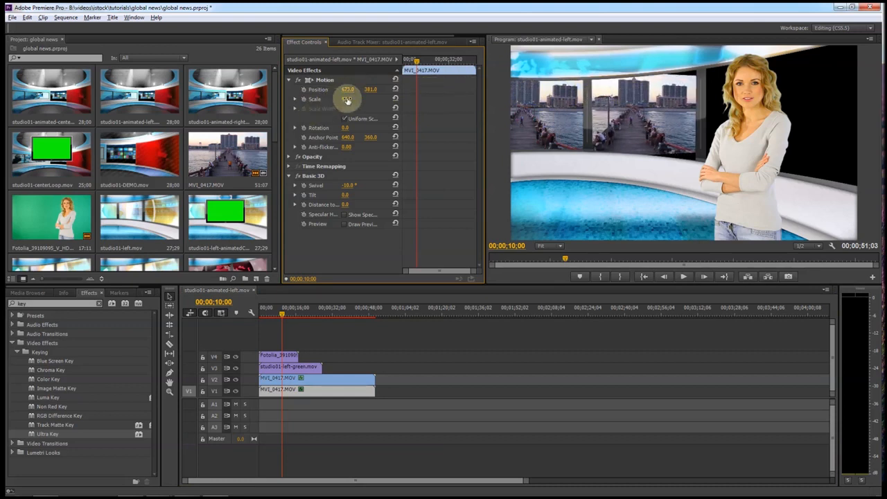
pyautogui.moveTo(351, 101)
pyautogui.mouseDown()
pyautogui.moveTo(362, 99)
pyautogui.moveTo(344, 98)
pyautogui.mouseUp()
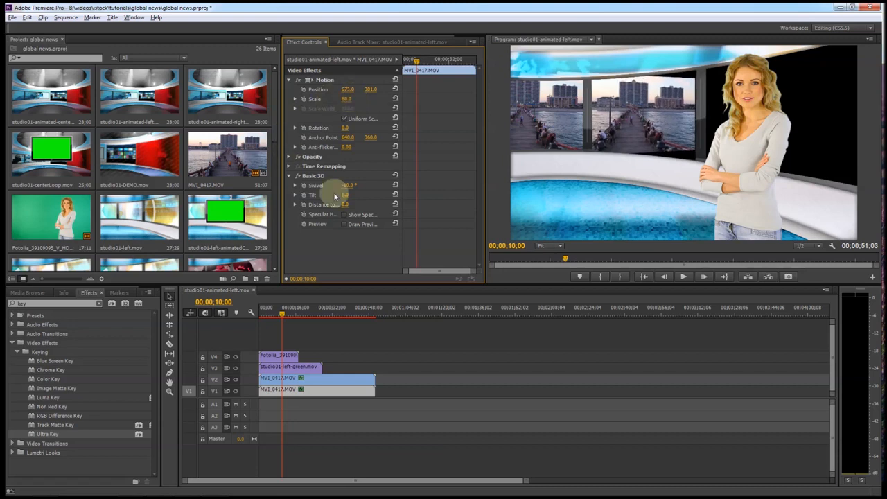
pyautogui.moveTo(347, 186); pyautogui.dragTo(360, 185)
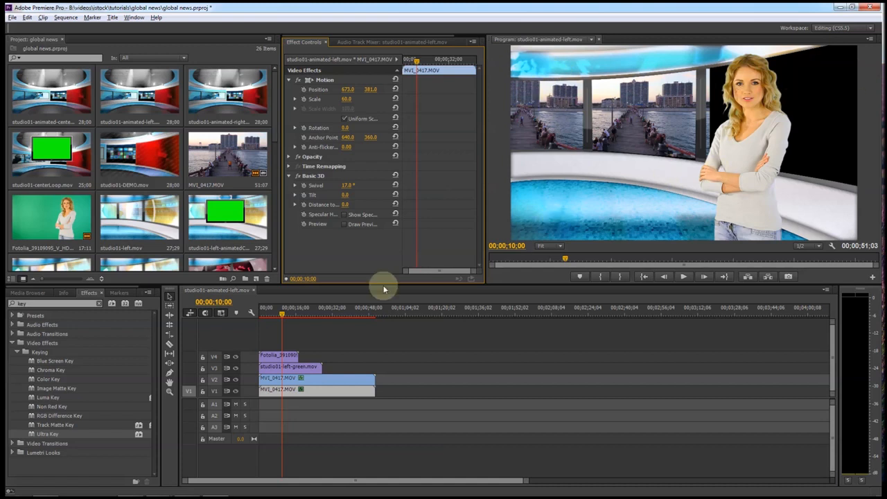
pyautogui.click(282, 316)
pyautogui.moveTo(267, 313); pyautogui.dragTo(259, 314)
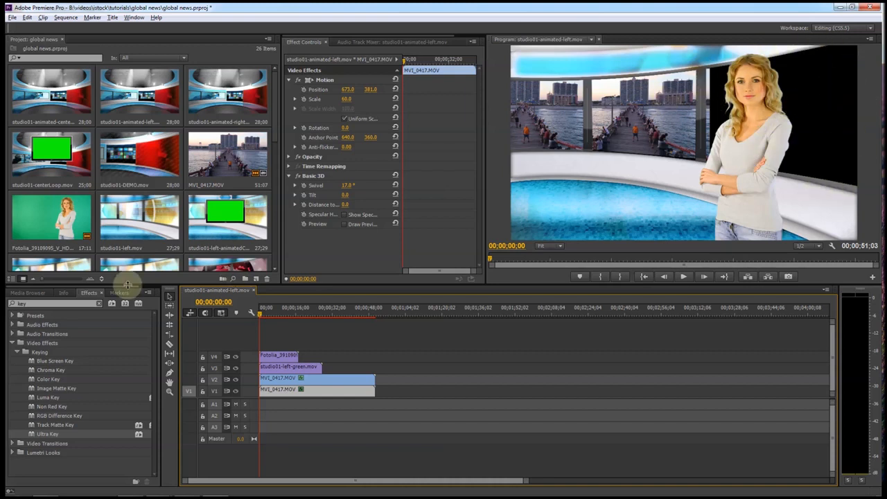
# Step: Import the three-pose green-screen clip Fotolia_29930977_V_HD and replace the presenter clip on V4 with it from the sequence start
pyautogui.moveTo(274, 102); pyautogui.dragTo(276, 74)
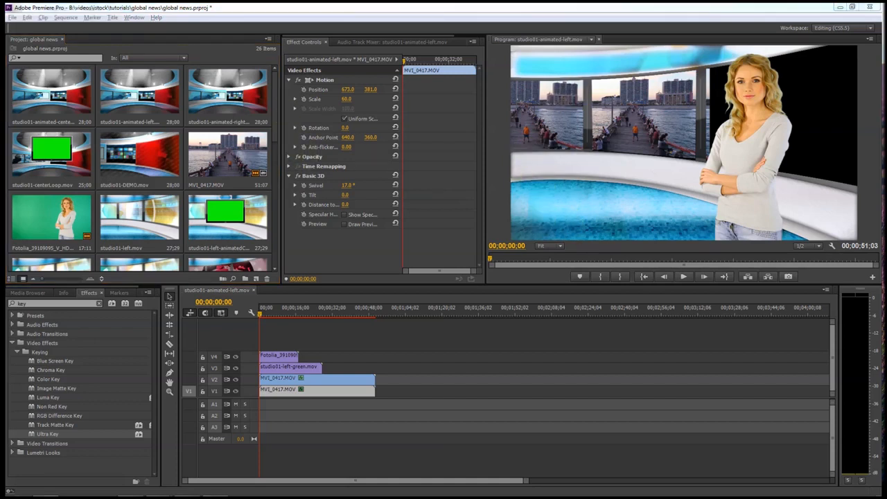
pyautogui.moveTo(524, 229); pyautogui.dragTo(190, 246)
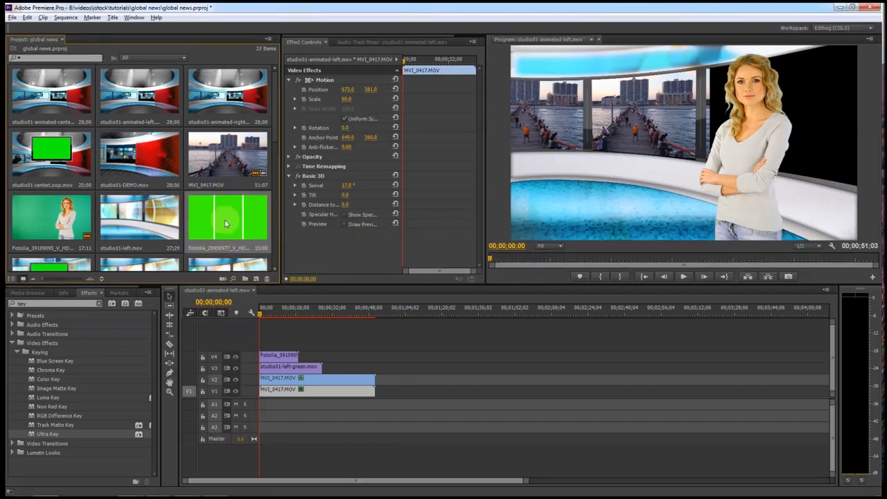
pyautogui.click(280, 355)
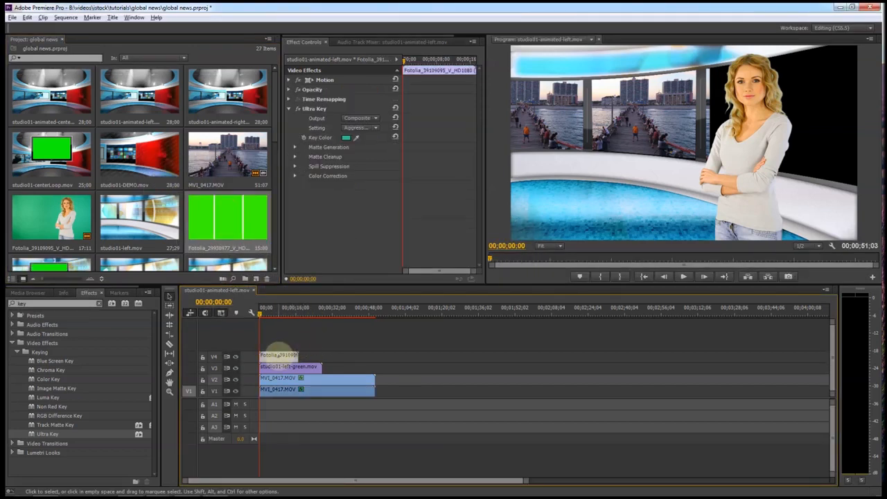
pyautogui.press('Delete')
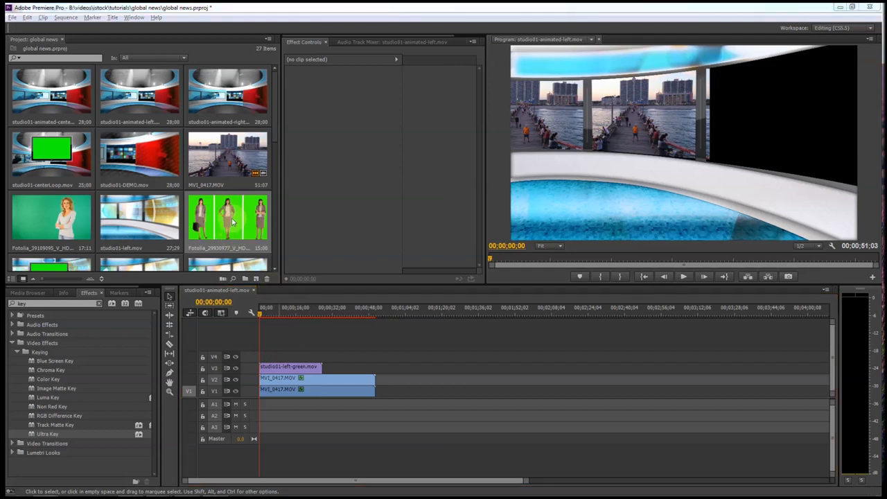
pyautogui.moveTo(233, 215); pyautogui.dragTo(259, 356)
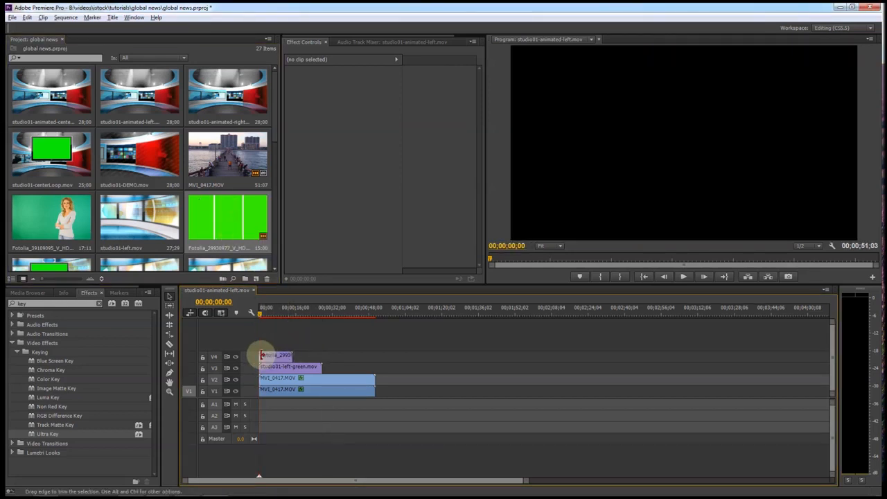
pyautogui.click(270, 314)
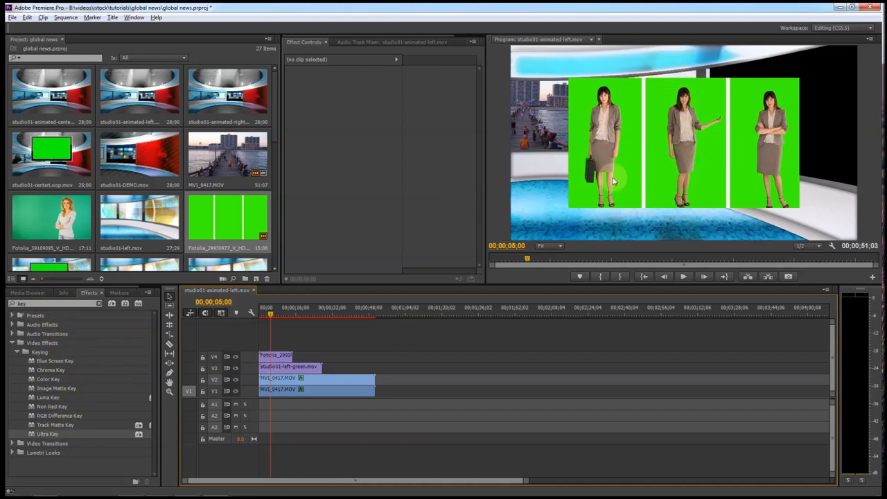
# Step: Apply the Crop effect to the three-pose presenter clip on V4 and isolate the middle pose with Left 34% and Right 33%
pyautogui.click(9, 304)
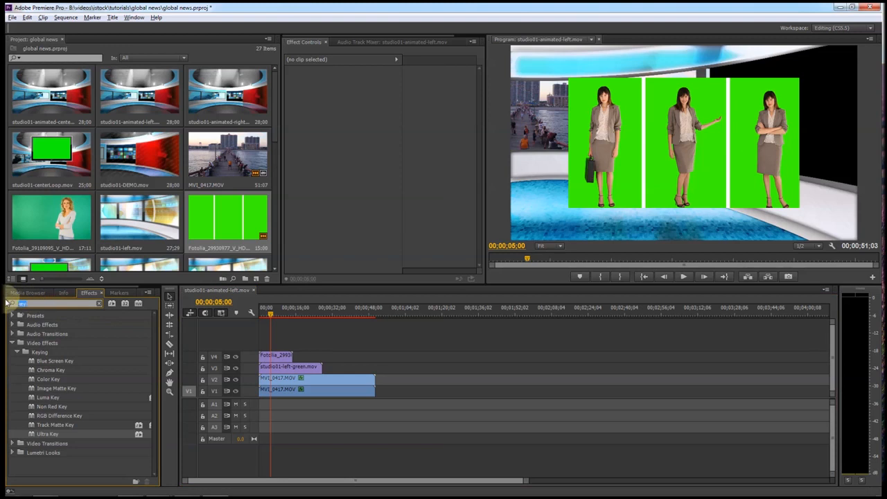
pyautogui.write('crop')
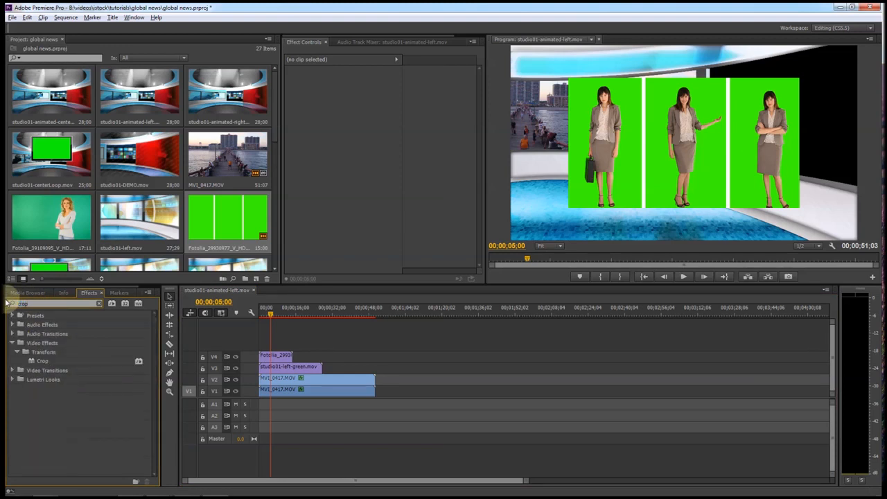
pyautogui.moveTo(32, 360); pyautogui.dragTo(273, 353)
pyautogui.click(275, 354)
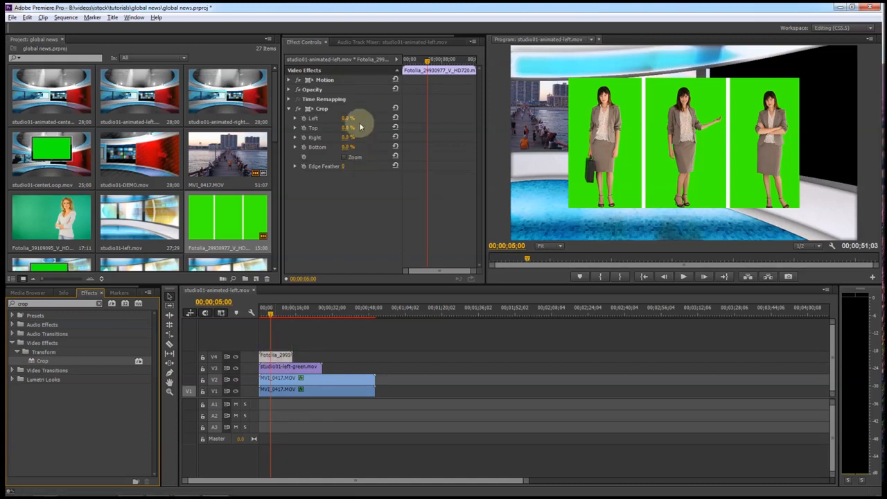
pyautogui.moveTo(348, 119); pyautogui.dragTo(377, 125)
pyautogui.moveTo(373, 125); pyautogui.dragTo(371, 125)
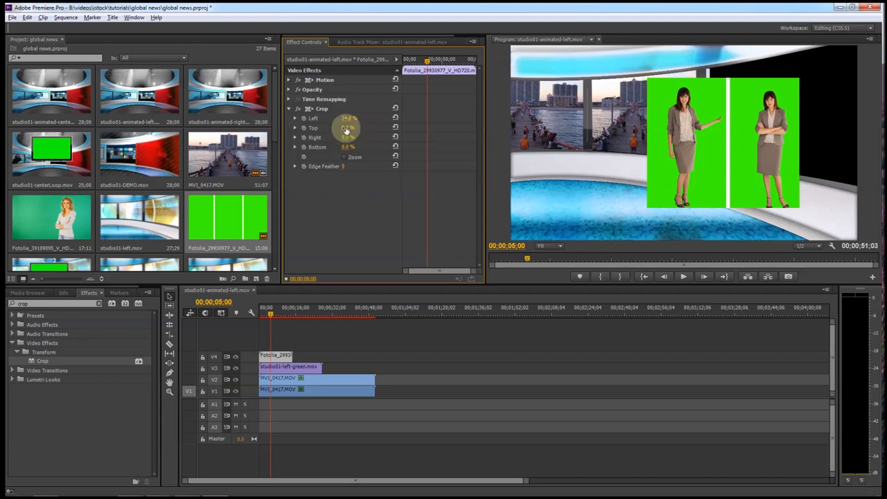
pyautogui.moveTo(351, 138); pyautogui.dragTo(365, 142)
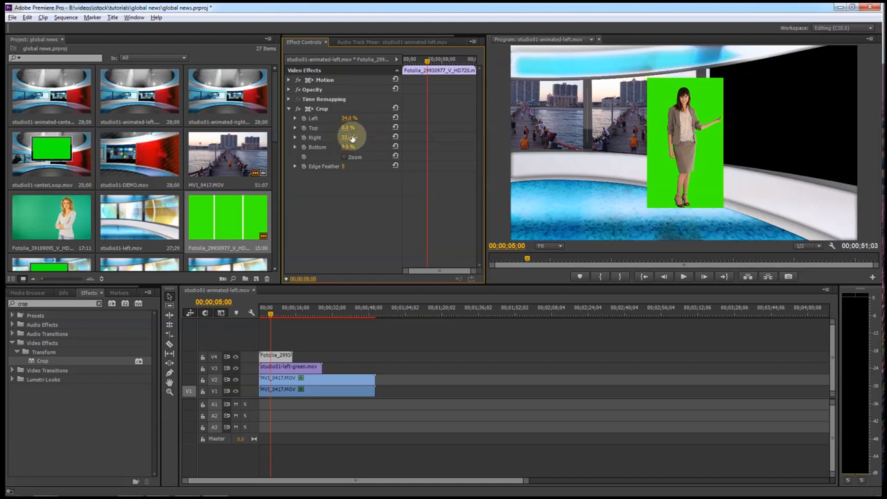
# Step: Apply Ultra Key to the presenter clip on V4 and sample its green background as the key color
pyautogui.click(12, 303)
pyautogui.press('BackSpace')
pyautogui.press('BackSpace')
pyautogui.write('pi')
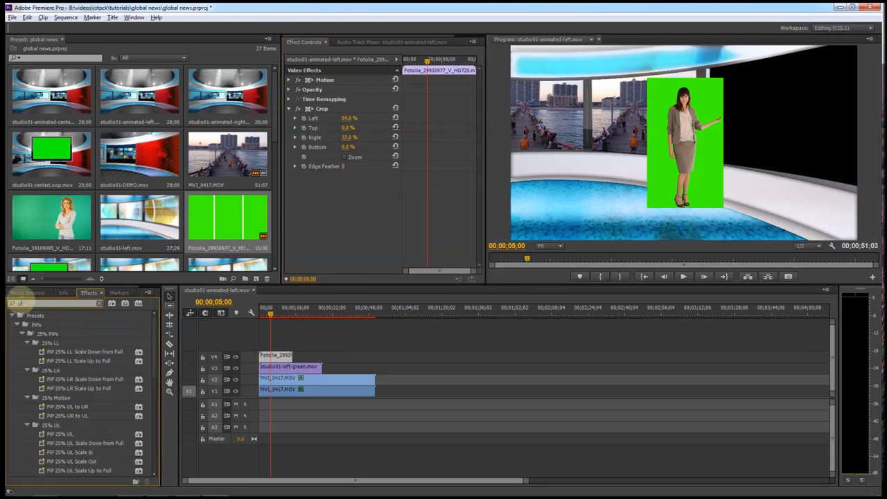
pyautogui.write('t')
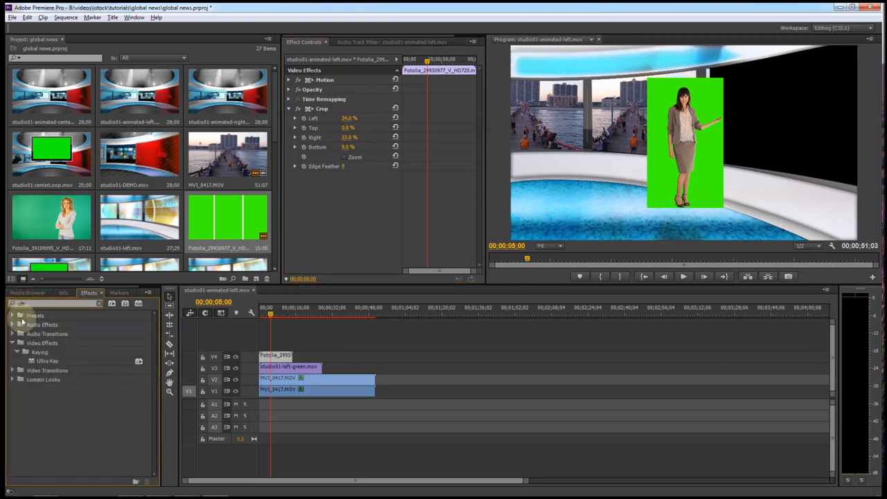
pyautogui.moveTo(39, 361); pyautogui.dragTo(281, 356)
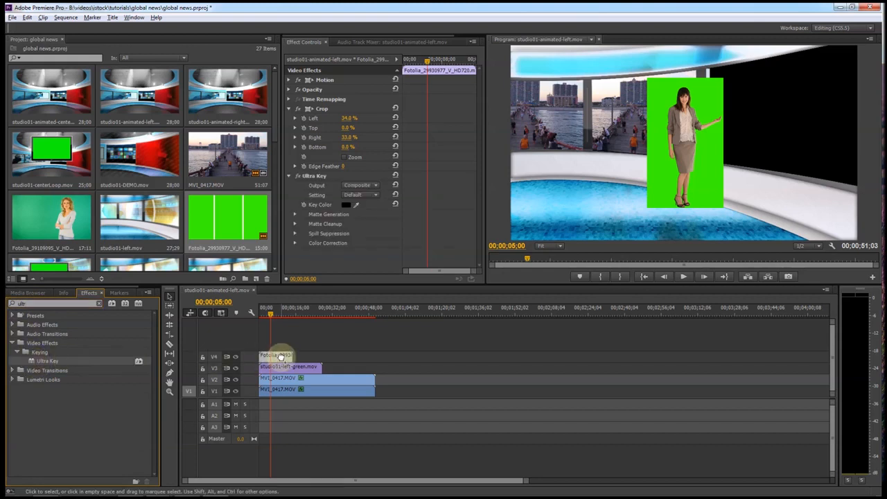
pyautogui.moveTo(354, 205); pyautogui.dragTo(651, 156)
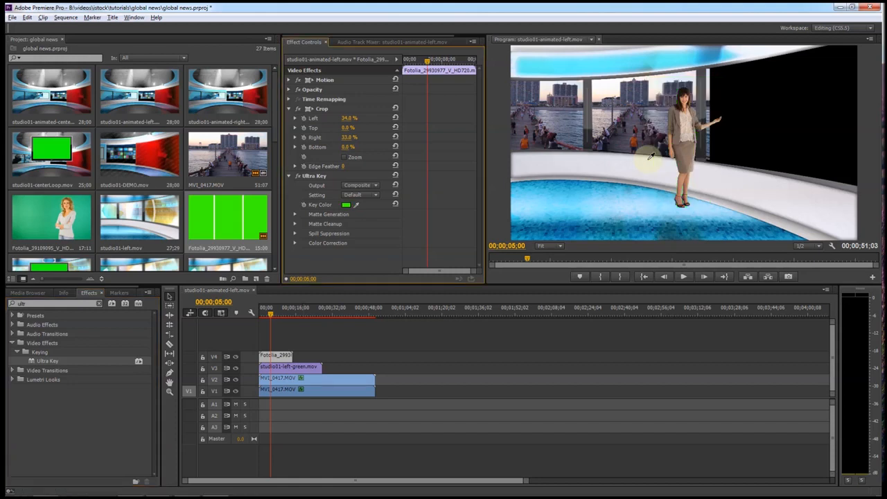
# Step: Enlarge the keyed presenter to Scale 139 and place her in front of the leftmost window with Position X 282
pyautogui.click(290, 80)
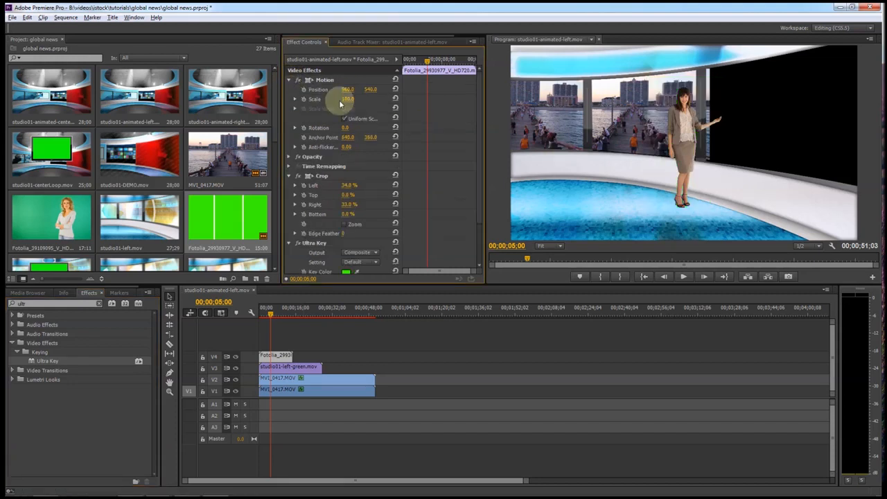
pyautogui.moveTo(350, 99); pyautogui.dragTo(21, 95)
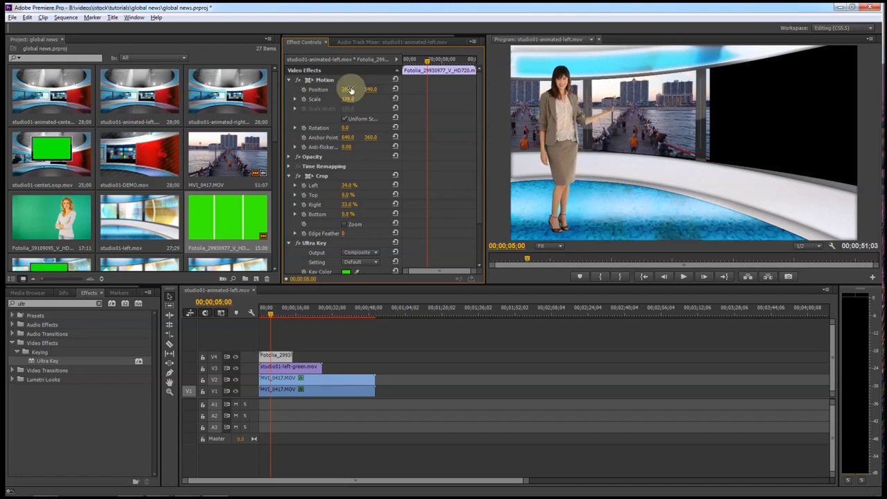
# Step: Play the composite from the sequence start and review the presenter against the pier windows, ending at 00;00;06;00
pyautogui.moveTo(269, 312); pyautogui.dragTo(257, 312)
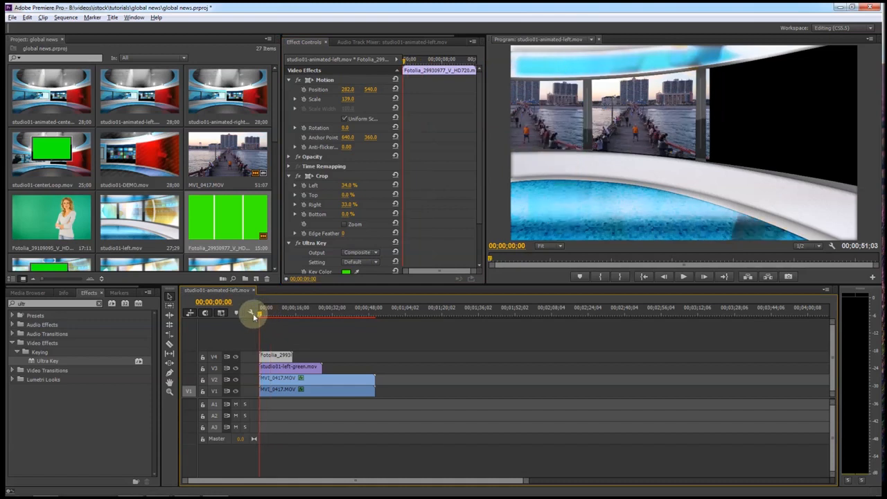
pyautogui.press('space')
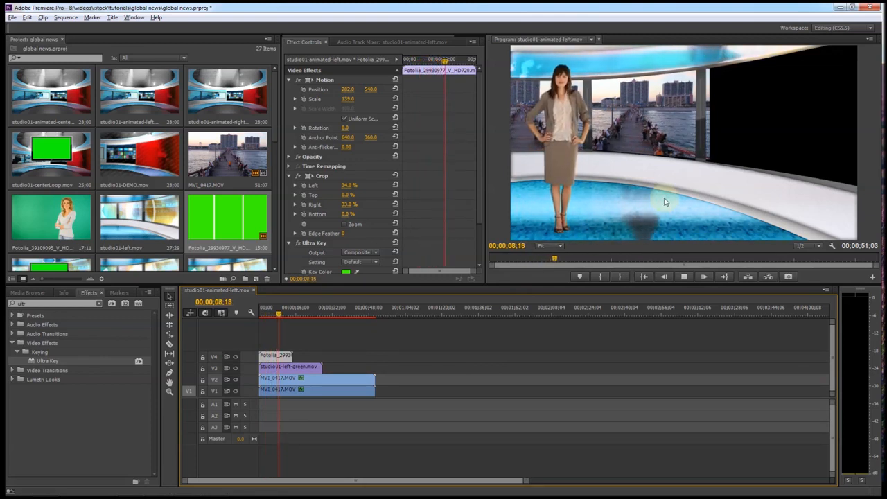
pyautogui.press('space')
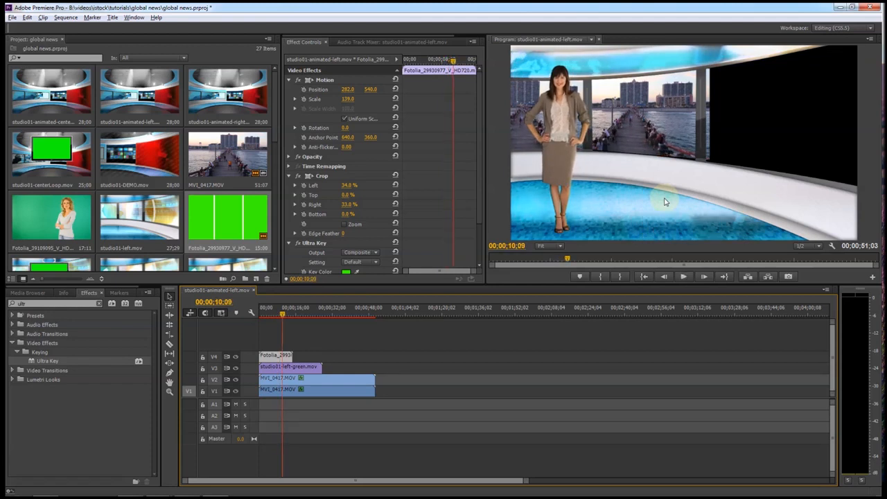
pyautogui.click(284, 315)
pyautogui.moveTo(285, 314); pyautogui.dragTo(272, 315)
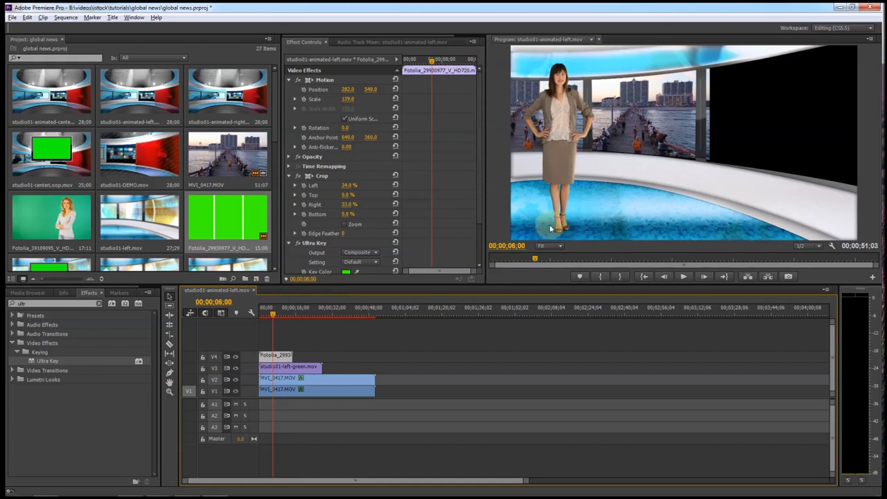